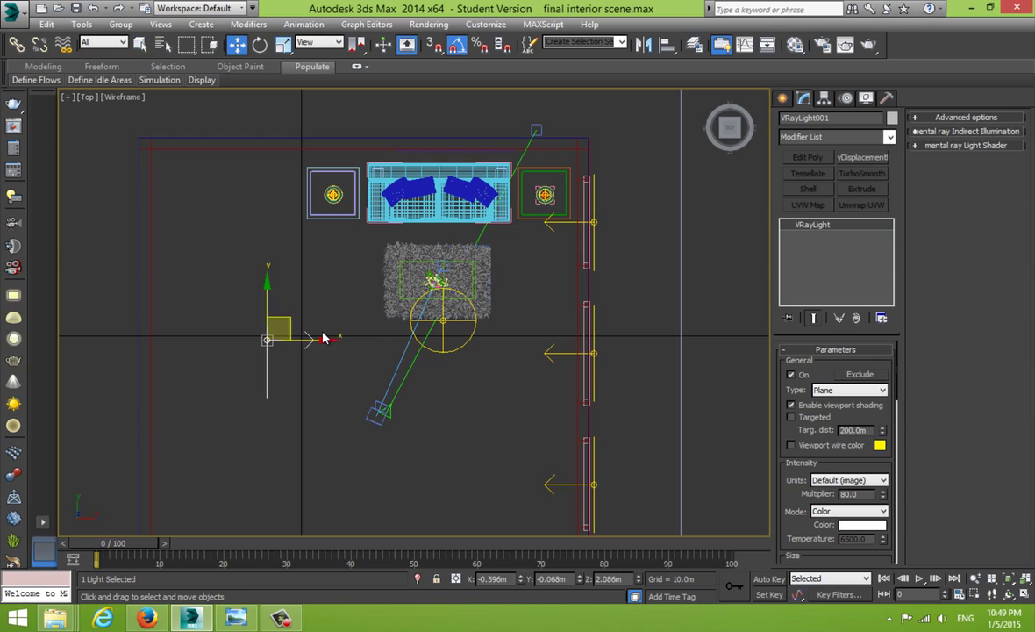
- Select the VRay plane light at the middle window in the Top view to examine its intensity parameters
middle_click_drag(430, 397, 318, 398)
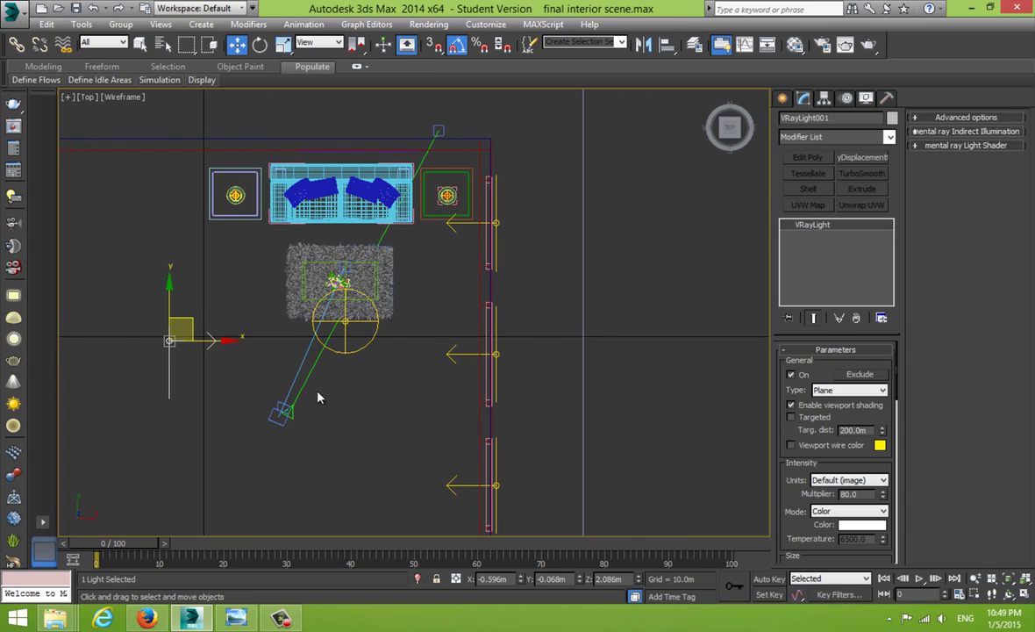
scroll(494, 363, "up", 3)
left_click(491, 351)
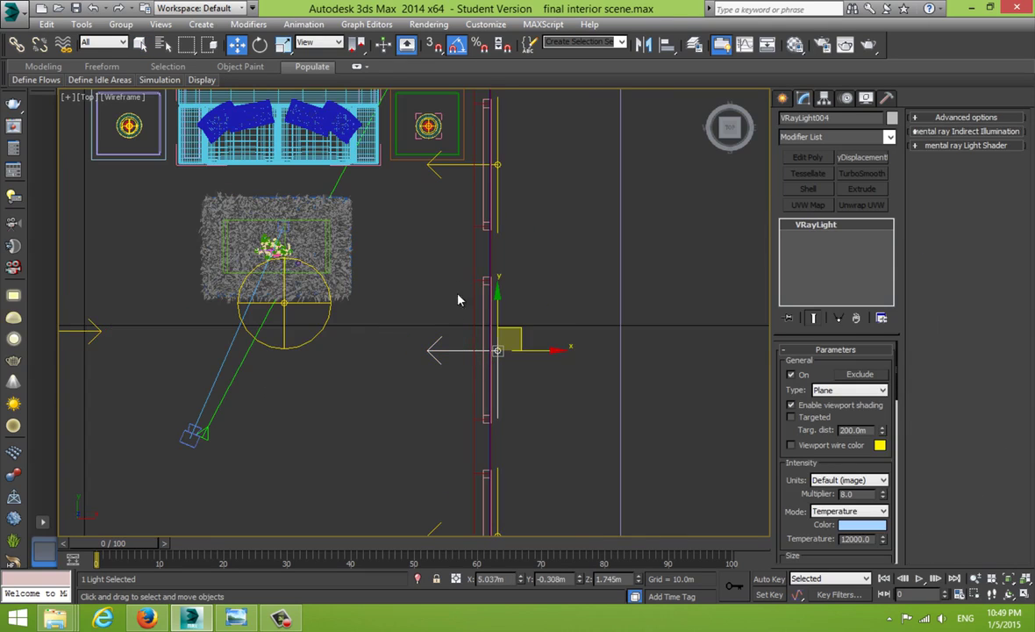
scroll(448, 340, "down", 4)
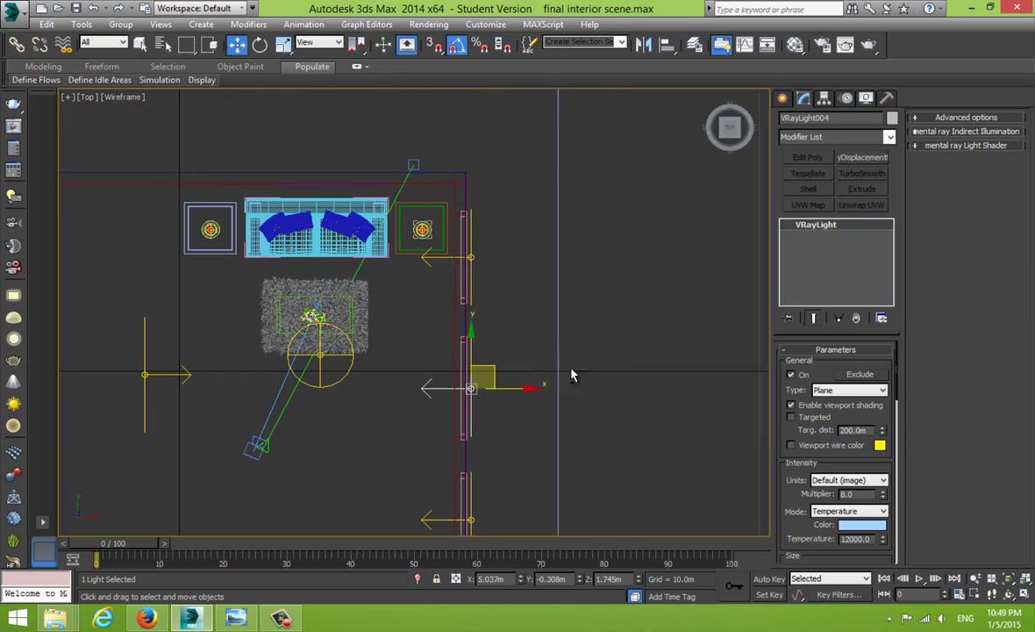
- Switch to the maximized Perspective view and select the large backdrop plane standing outside the windows
key("alt+w")
right_click(602, 376)
key("alt+w")
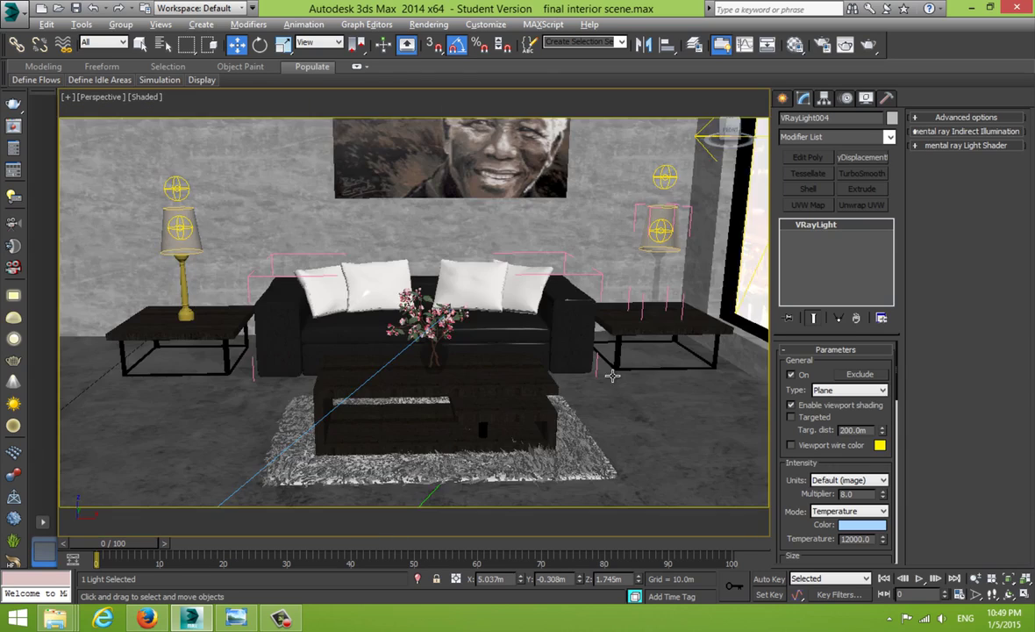
scroll(562, 351, "up", 3)
middle_click_drag(302, 354, 278, 352)
scroll(536, 346, "up", 8)
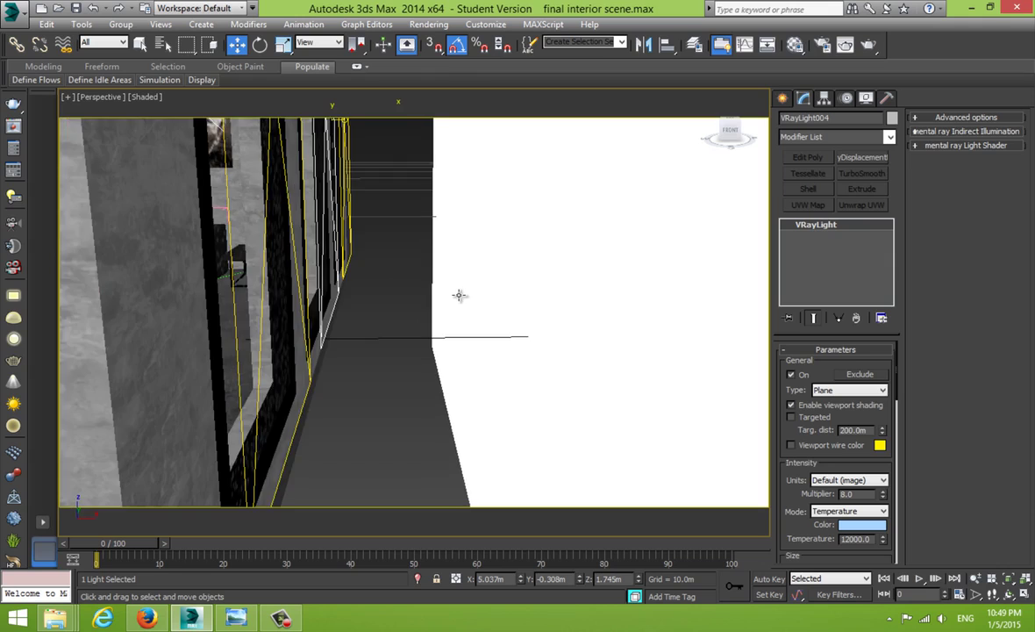
scroll(464, 294, "down", 5)
left_click(497, 265)
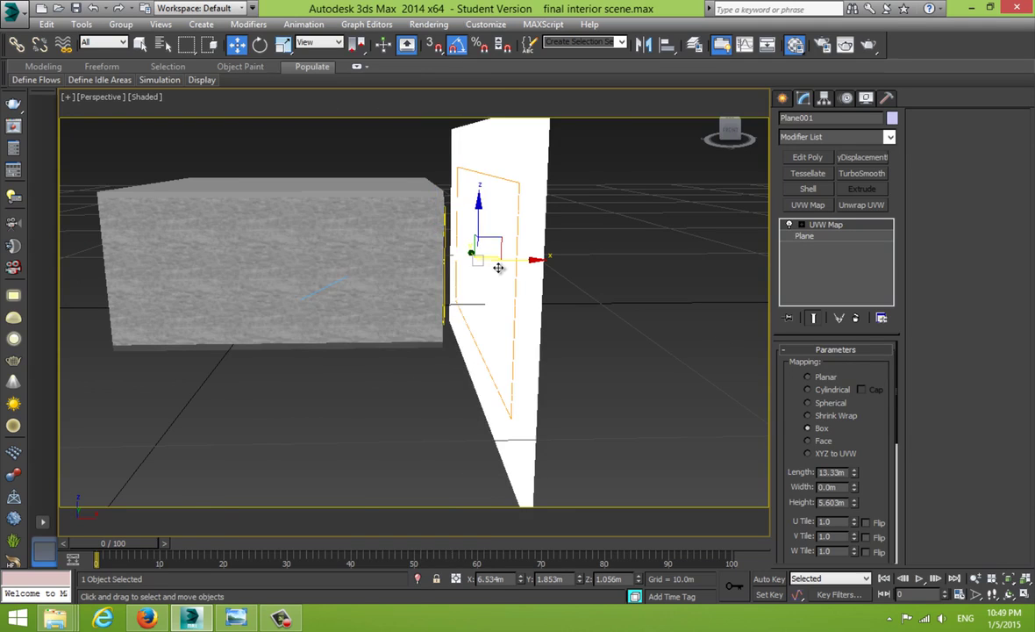
- Examine the "outside city" light material in the Material Editor, then close the editor
key("m")
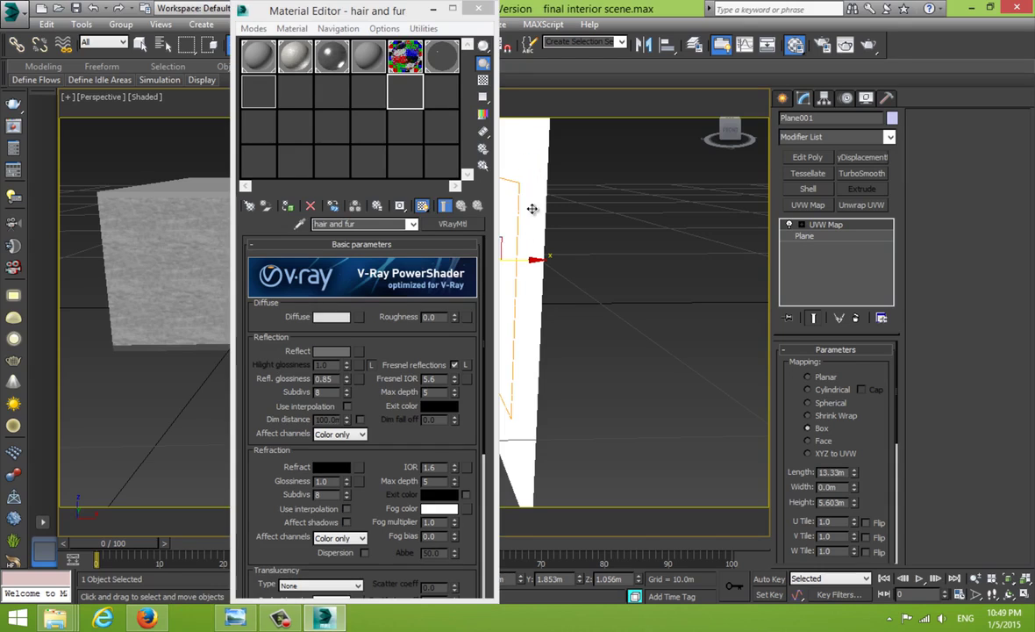
middle_click_drag(523, 200, 597, 204, "alt")
left_click(333, 91)
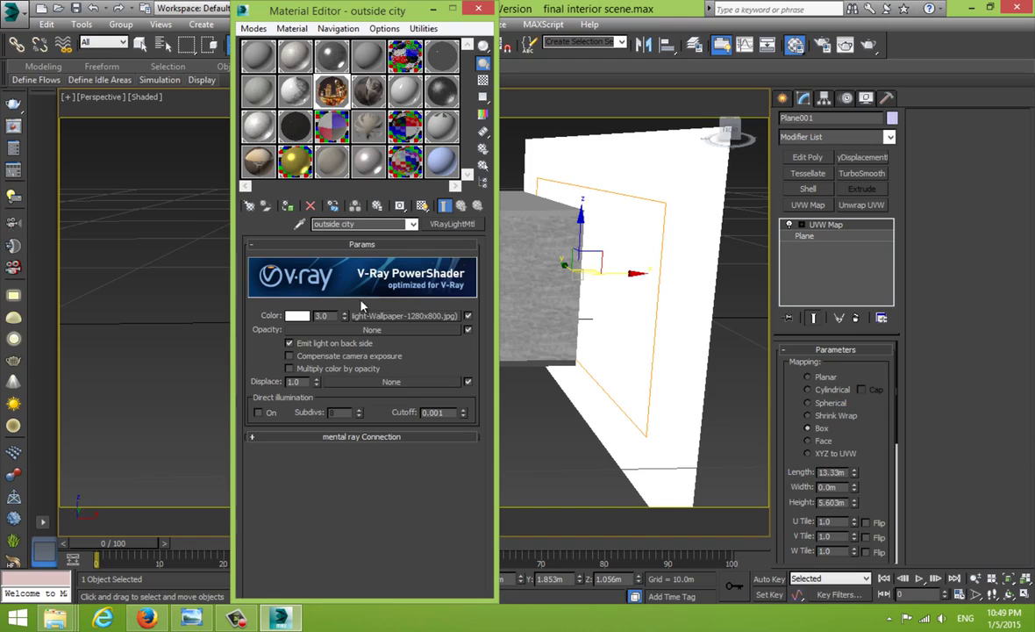
left_click(478, 8)
- Show the scene through the VRay camera and open the render setup at its output size settings
key("c")
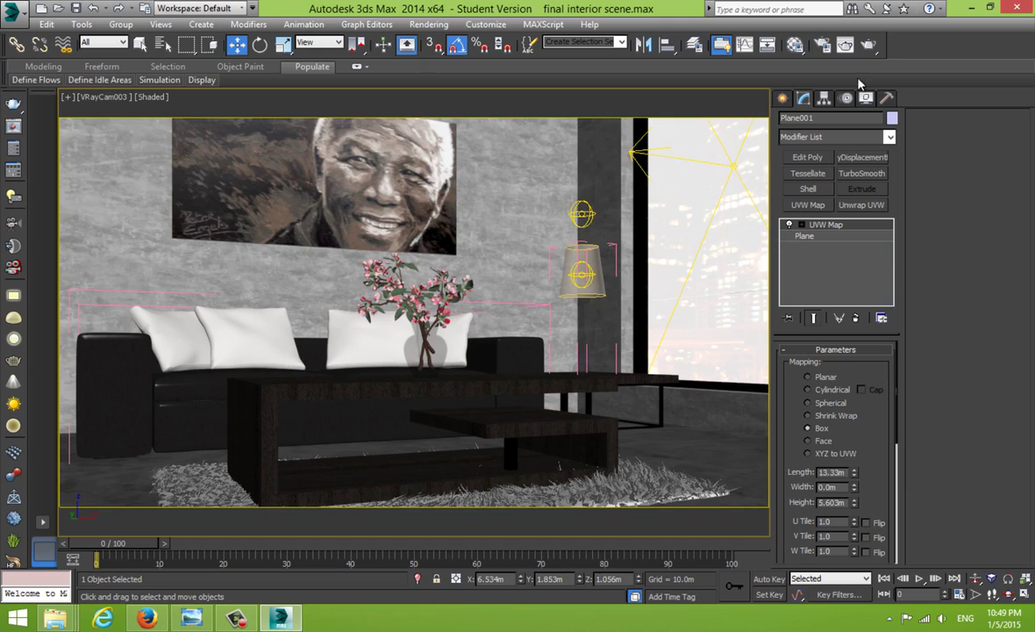
left_click(822, 45)
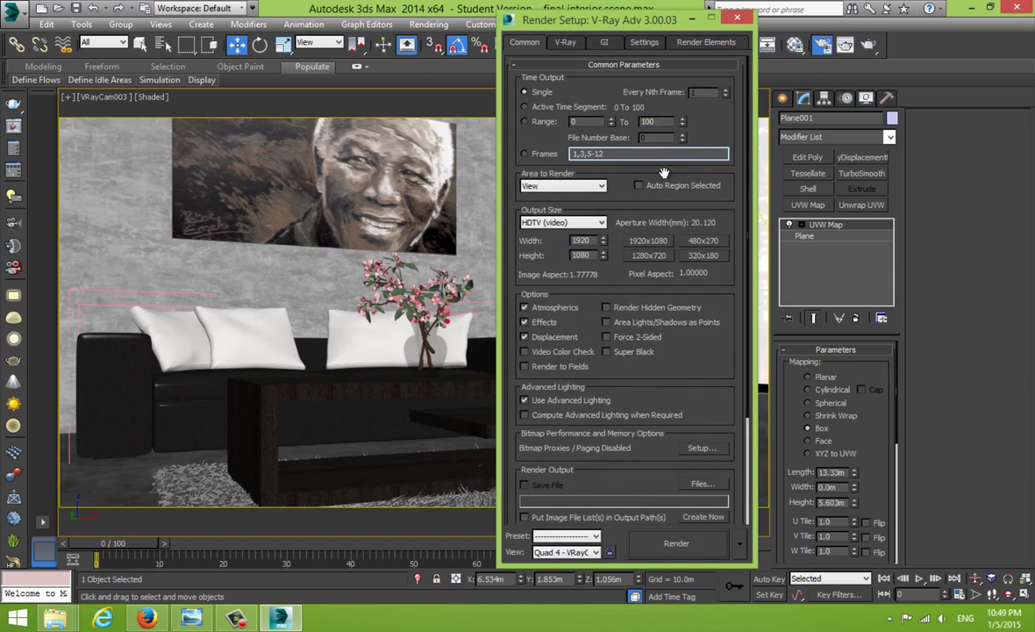
left_click_drag(630, 25, 237, 32)
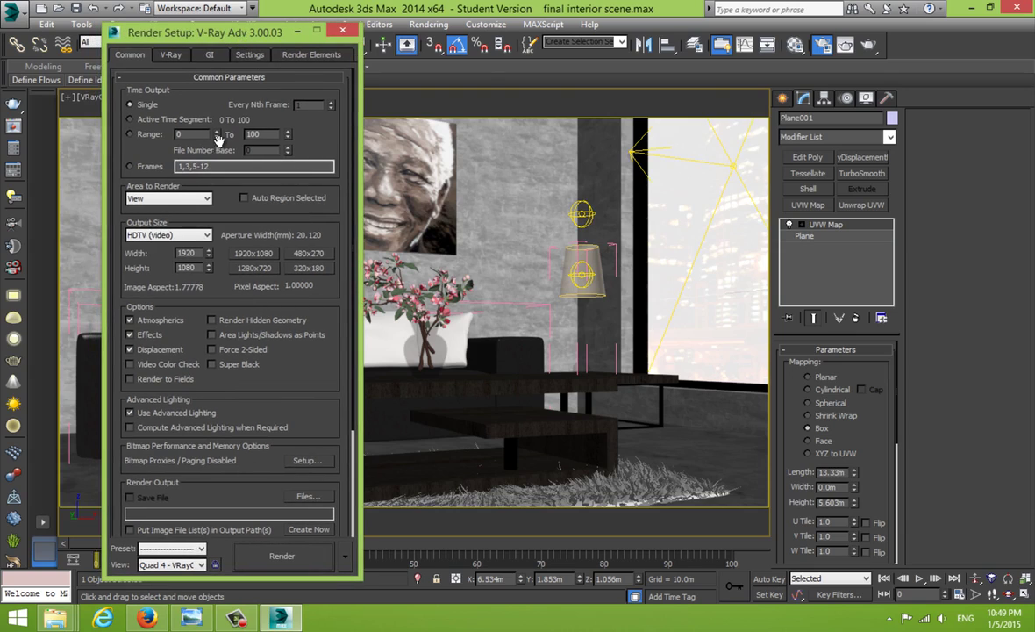
left_click(199, 252)
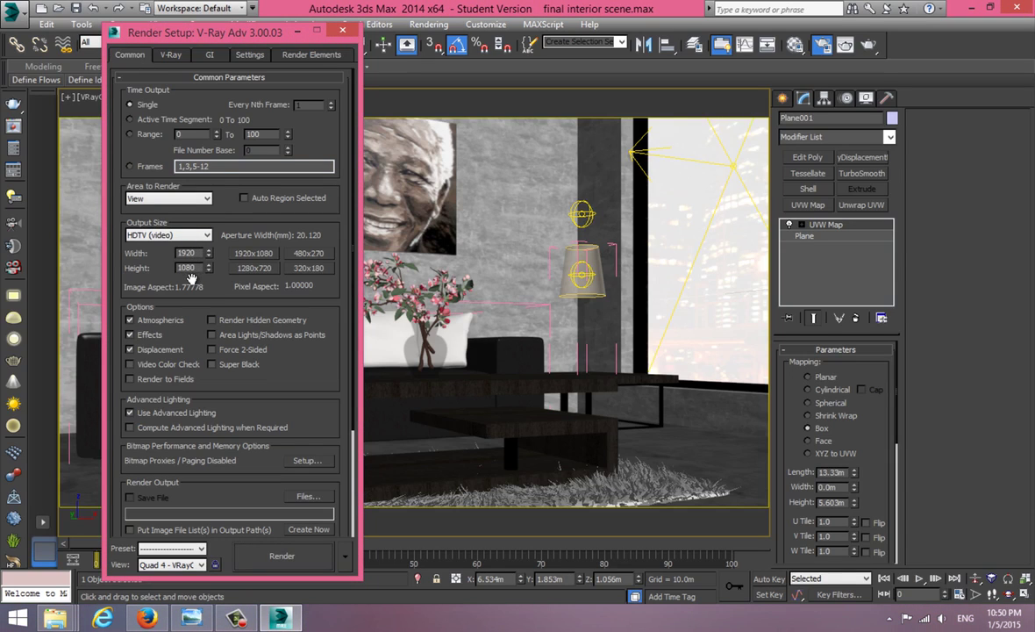
- Examine the V-Ray frame buffer settings, showing the last frame buffer window and closing it again
left_click(170, 55)
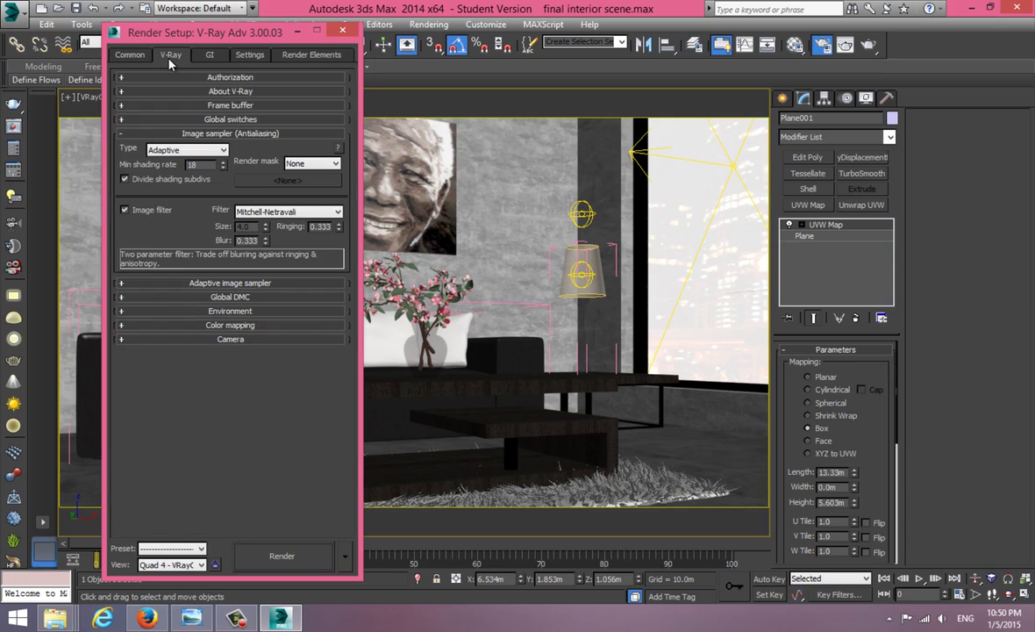
left_click(228, 105)
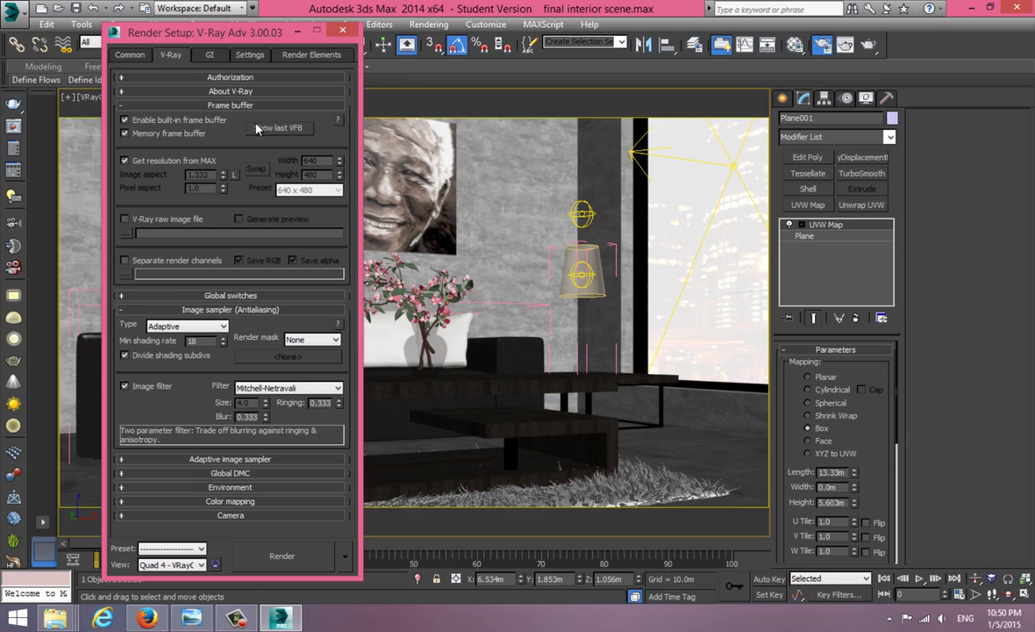
left_click(261, 128)
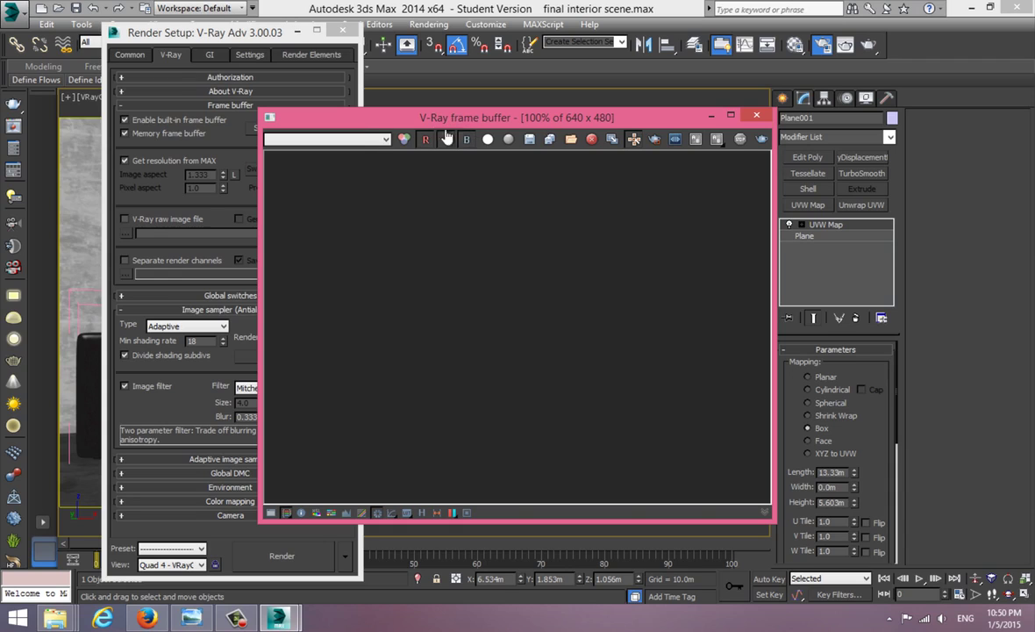
left_click(710, 115)
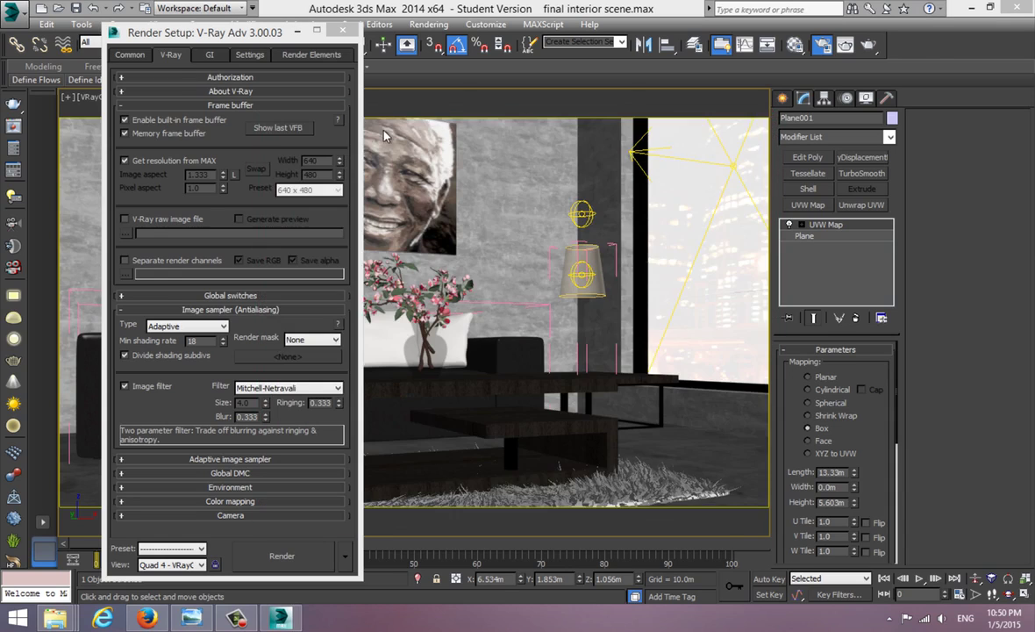
left_click(277, 128)
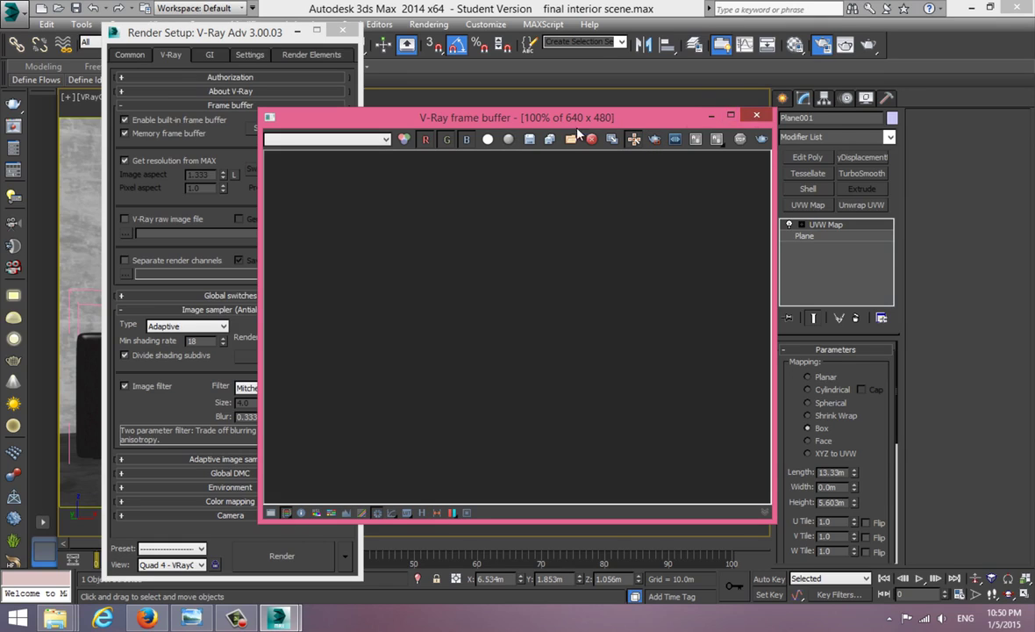
left_click(757, 115)
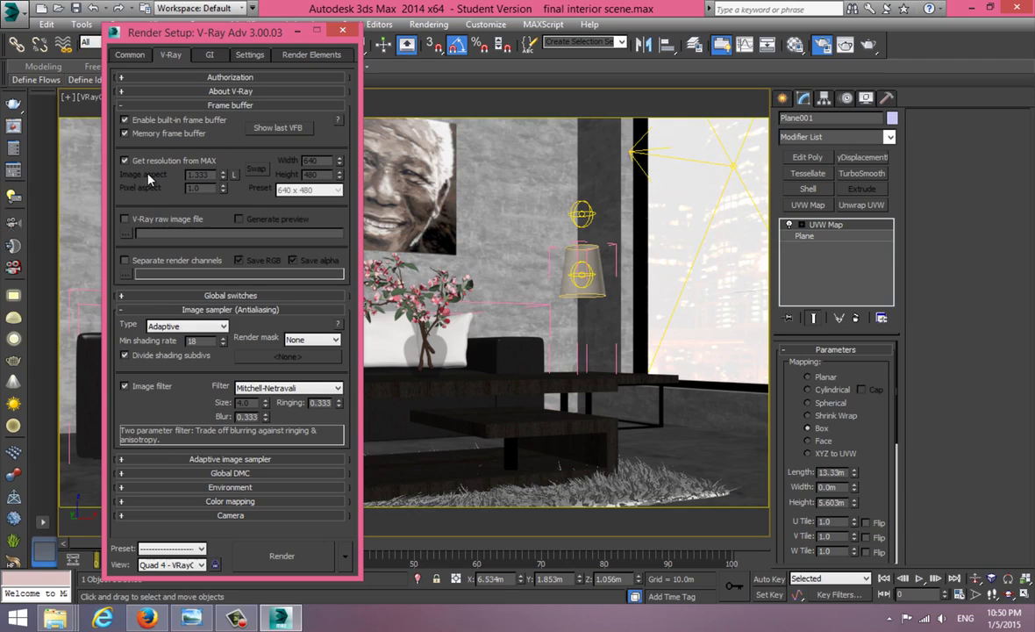
- Expand the V-Ray Global switches to review their options, then collapse them
left_click(222, 296)
left_click_drag(219, 296, 176, 168)
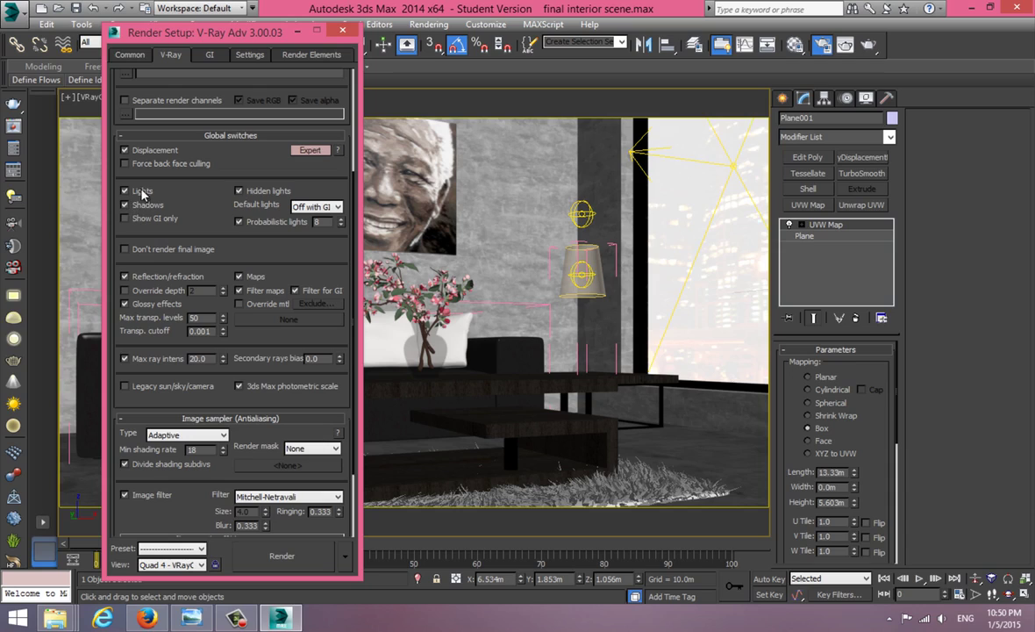
left_click(188, 136)
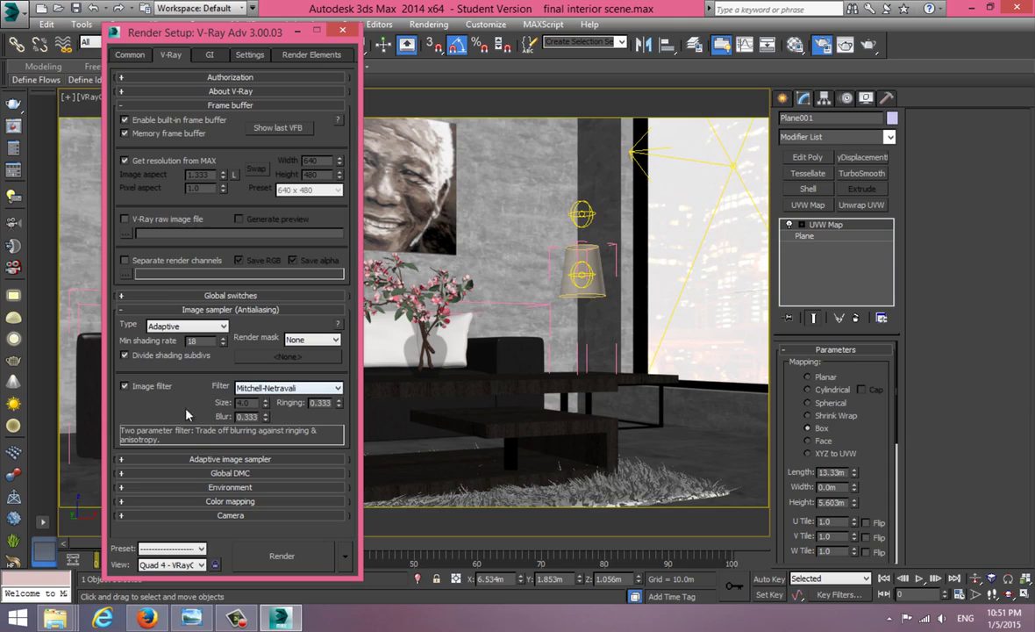
- Expand the Adaptive image sampler and Global DMC settings to examine the subdivs and noise threshold
left_click(197, 458)
scroll(196, 369, "down", 1)
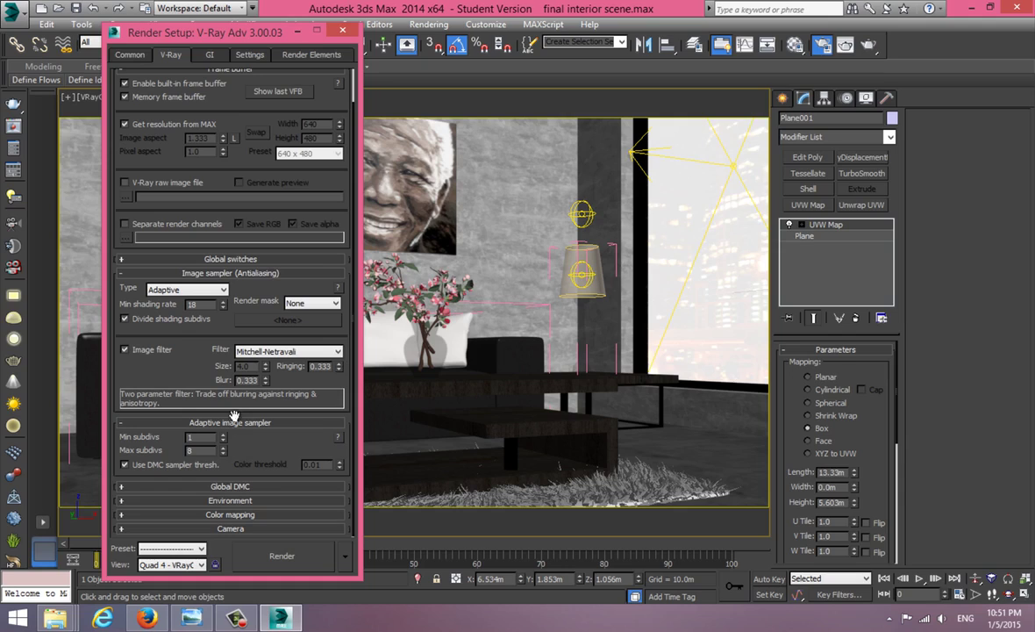
left_click_drag(201, 449, 182, 452)
left_click(230, 486)
scroll(223, 405, "down", 2)
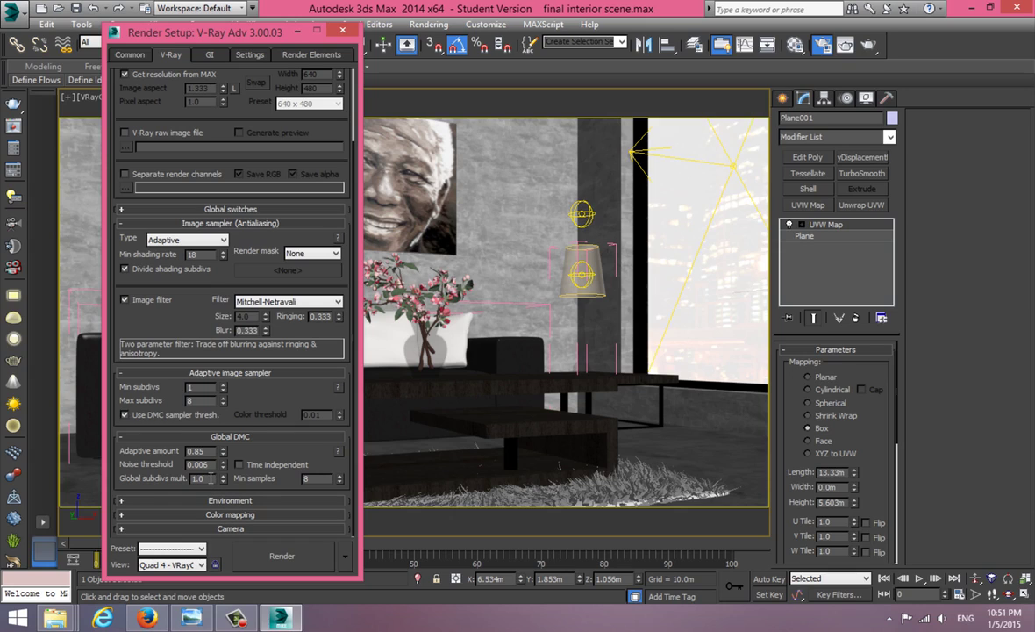
- Show the couch leather material's reflection subdivs and try a Global subdivs multiplier of 2.0 in the render setup
key("m")
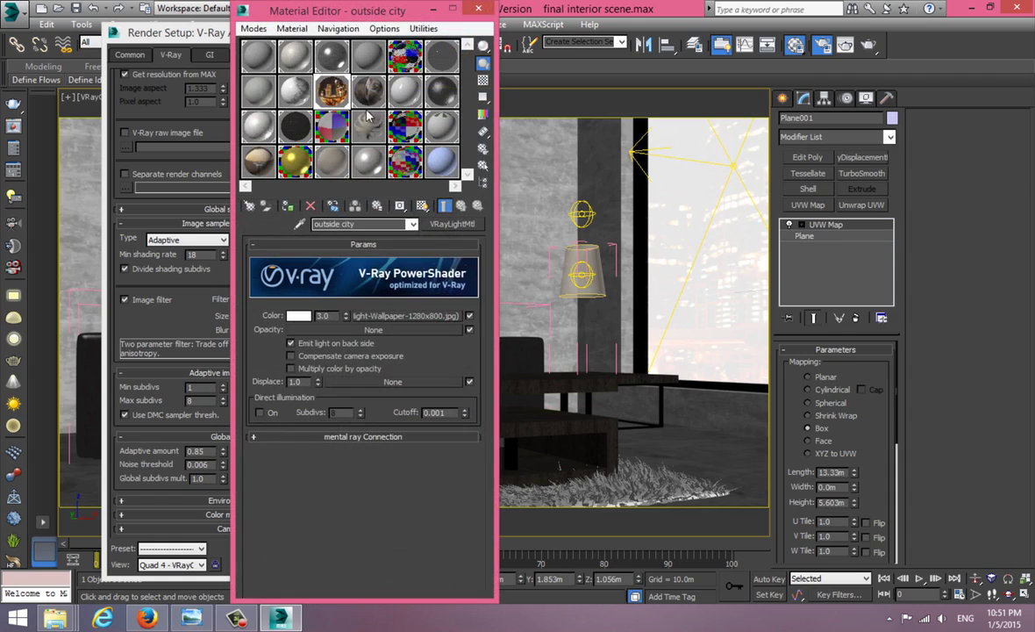
double_click(440, 90)
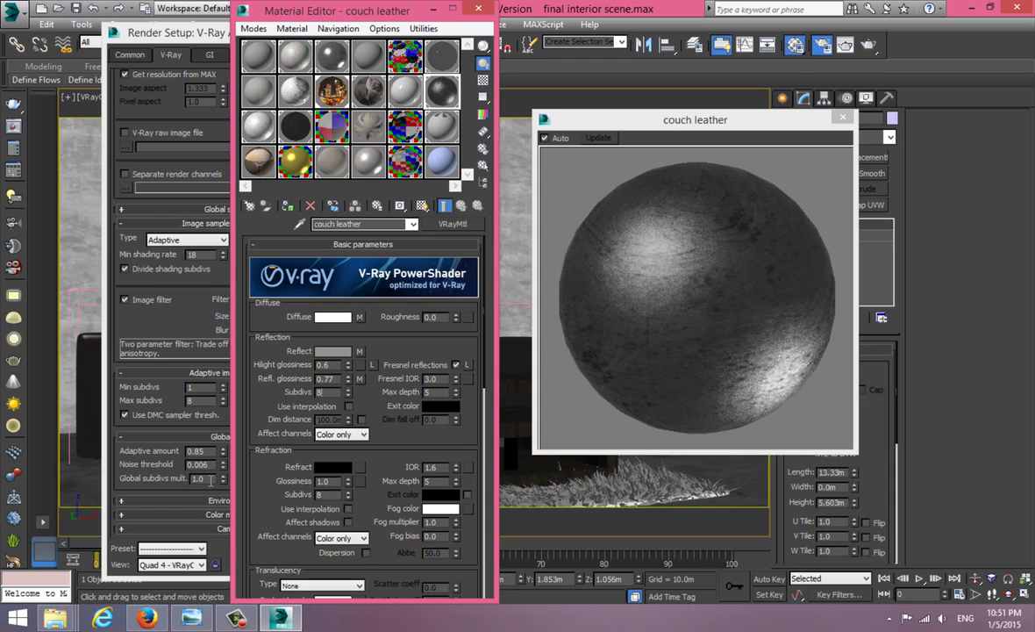
left_click(193, 443)
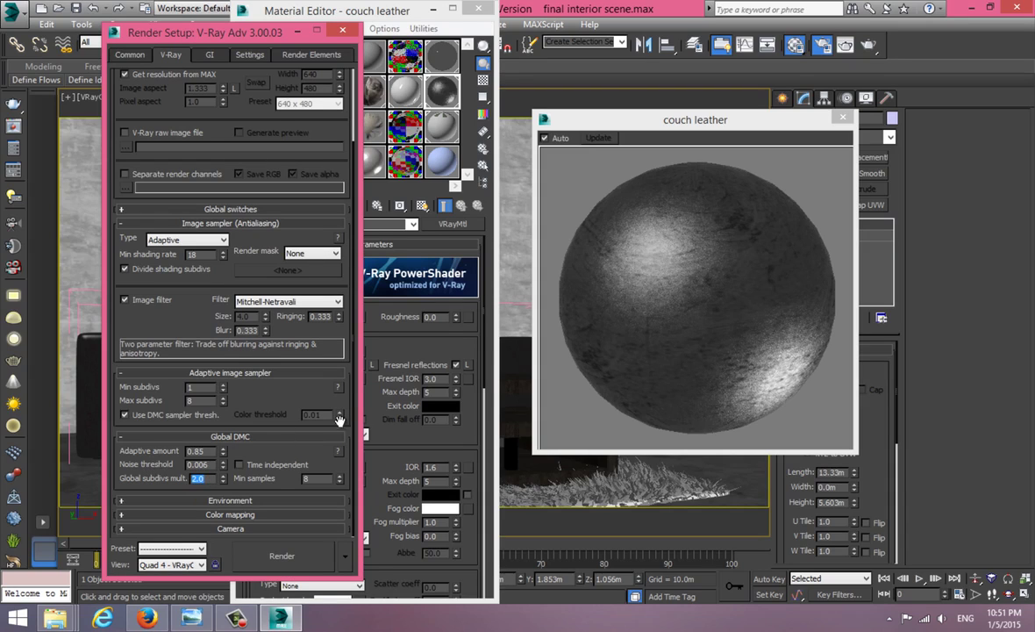
left_click(364, 379)
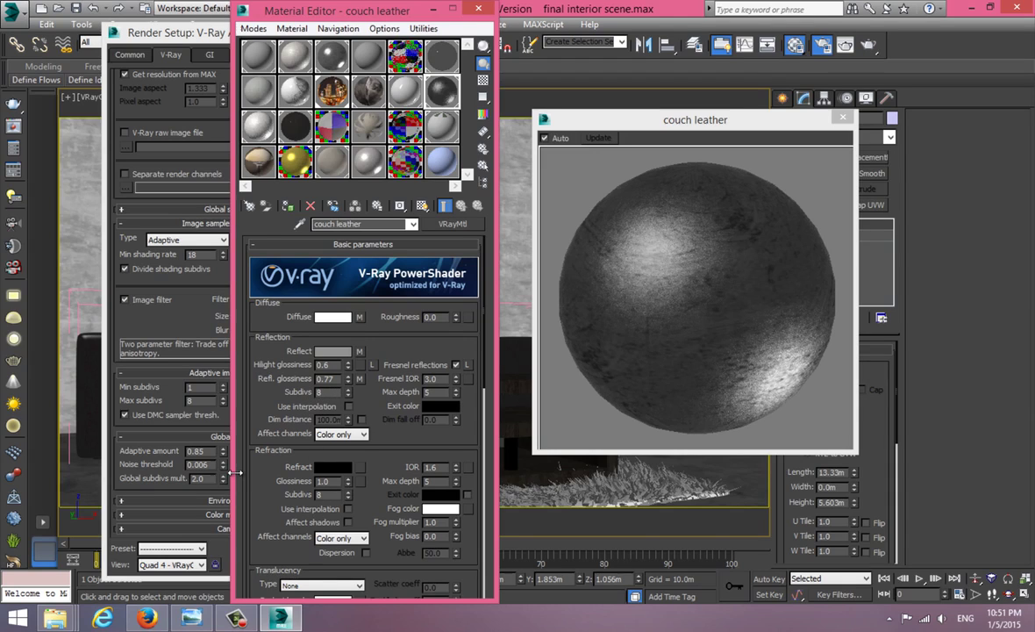
- Set the Global subdivs multiplier back to 1.0 and close the couch leather preview and Material Editor
left_click(201, 446)
type("1")
key("Return")
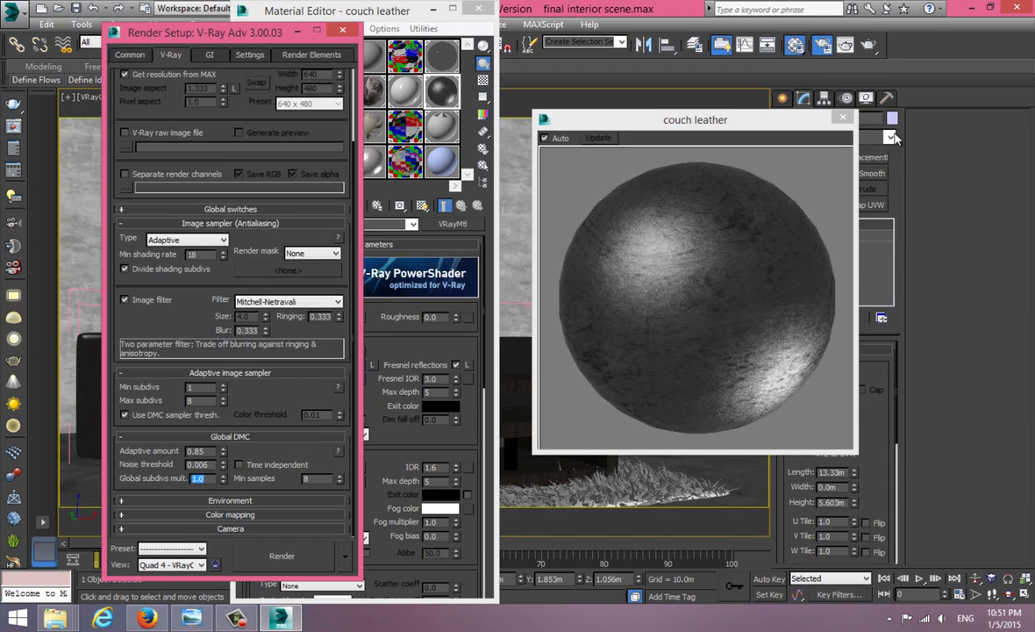
left_click(238, 123)
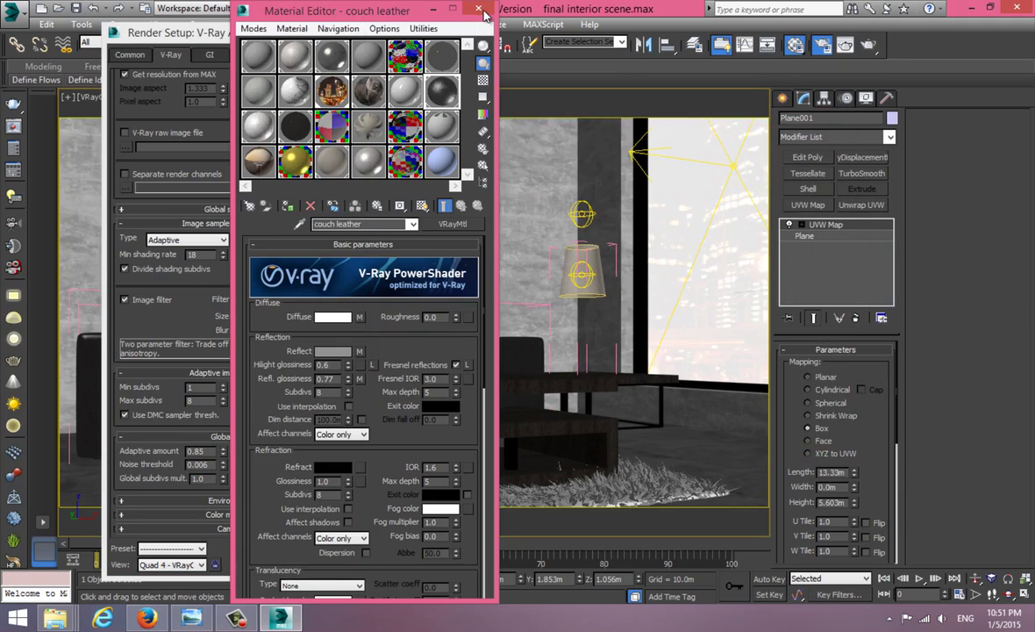
left_click(450, 10)
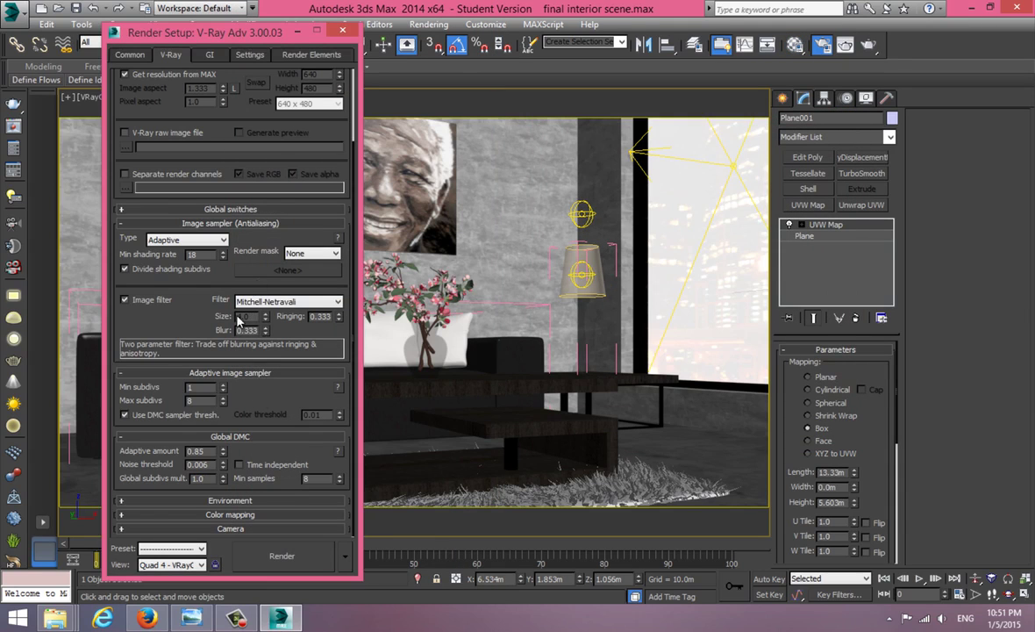
- Examine the Gold material's basic parameters in the Material Editor, then close its preview and the editor
key("m")
double_click(296, 162)
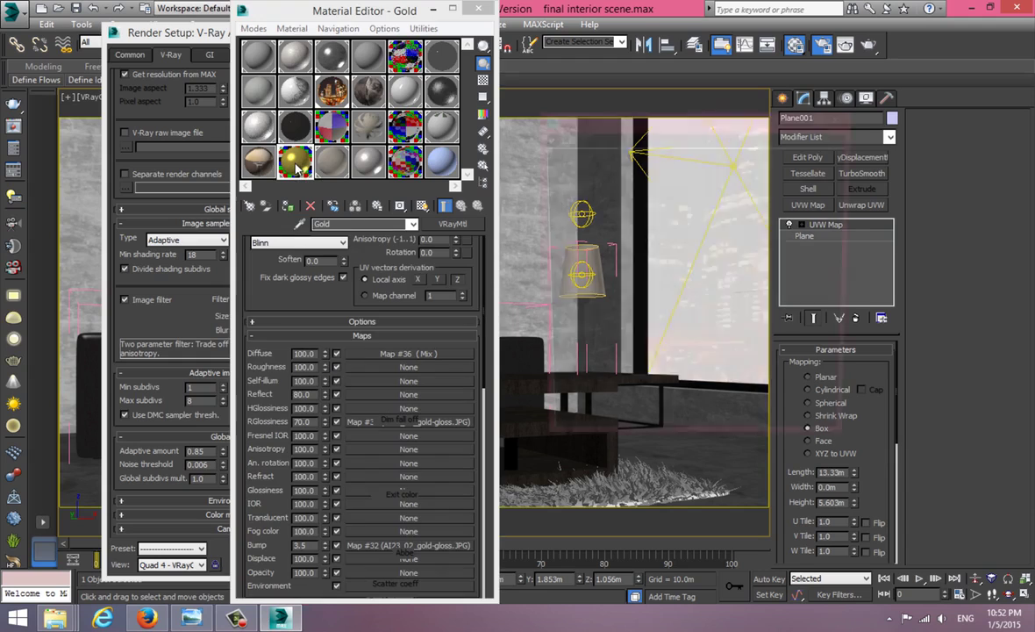
left_click(843, 118)
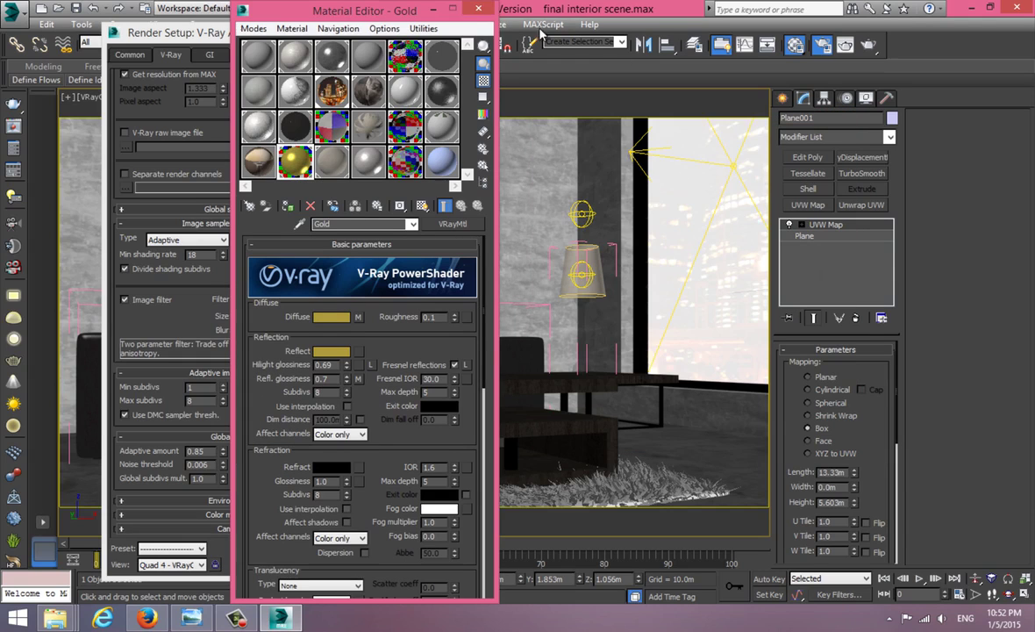
left_click(450, 9)
left_click(242, 268)
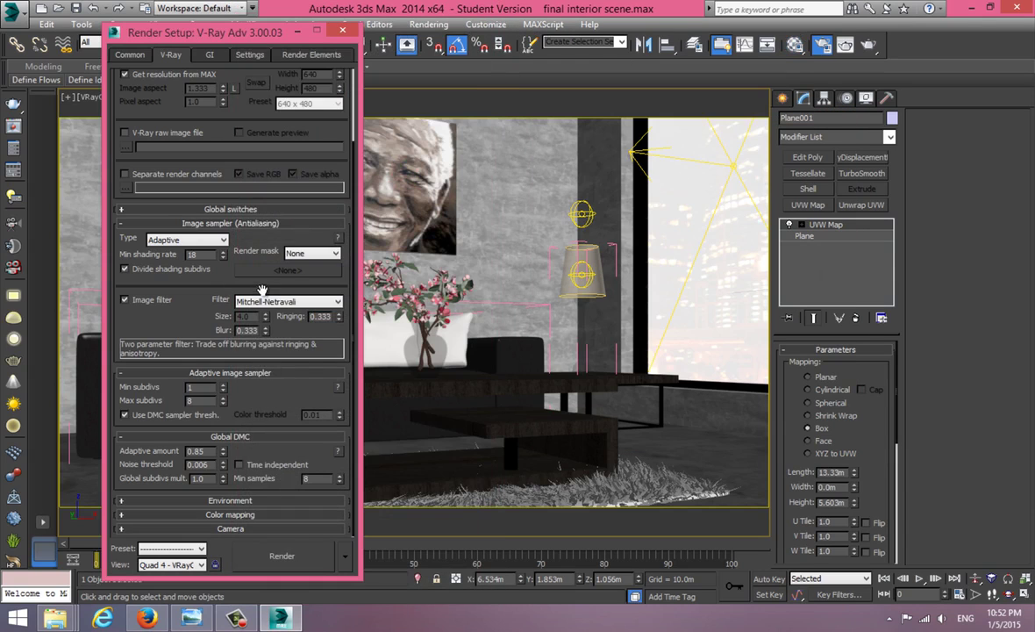
- Examine the Color mapping settings and open the global illumination settings of the render setup
left_click(255, 514)
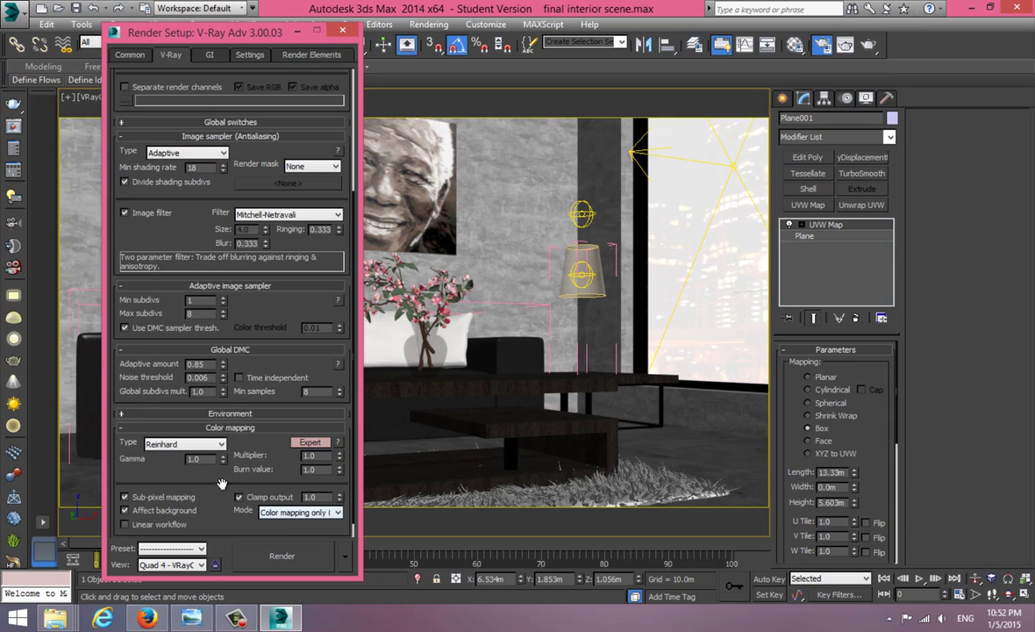
scroll(155, 430, "down", 1)
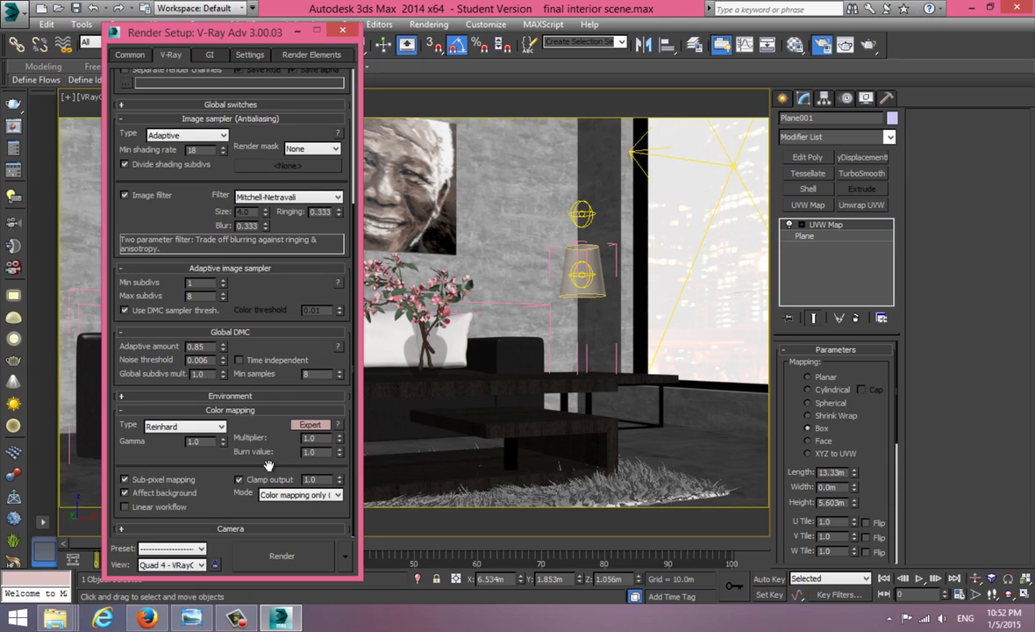
left_click(219, 57)
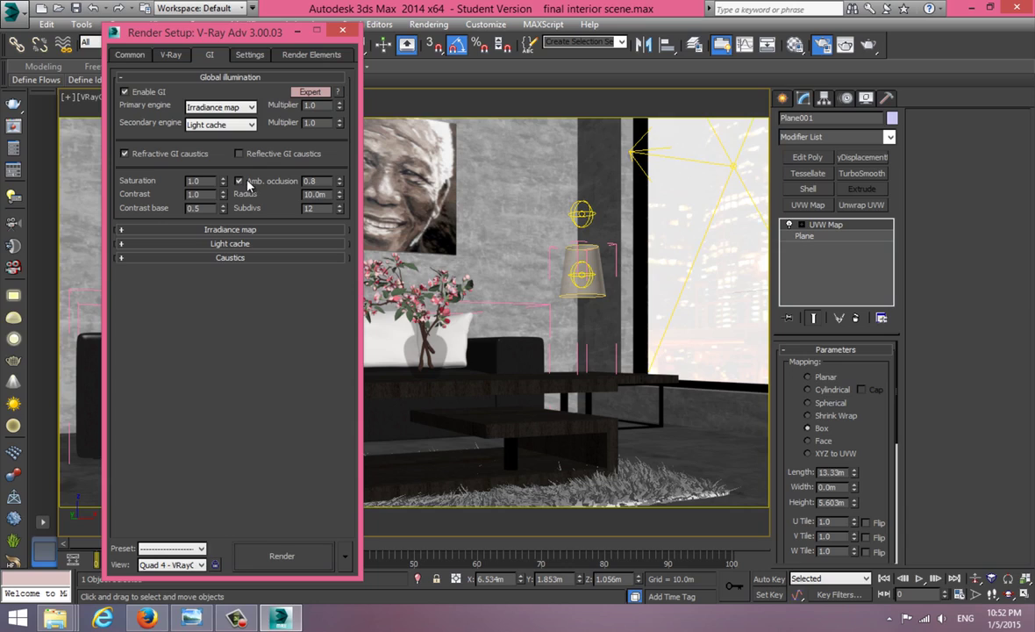
- Examine the Irradiance map and Light cache settings, including the light cache filter options
left_click(252, 230)
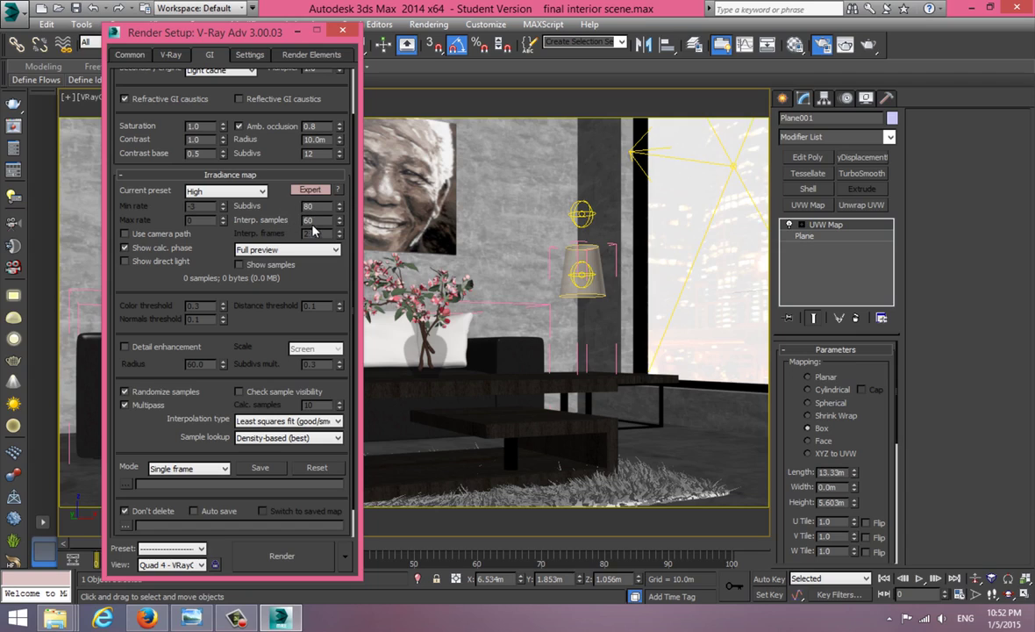
left_click_drag(232, 291, 251, 255)
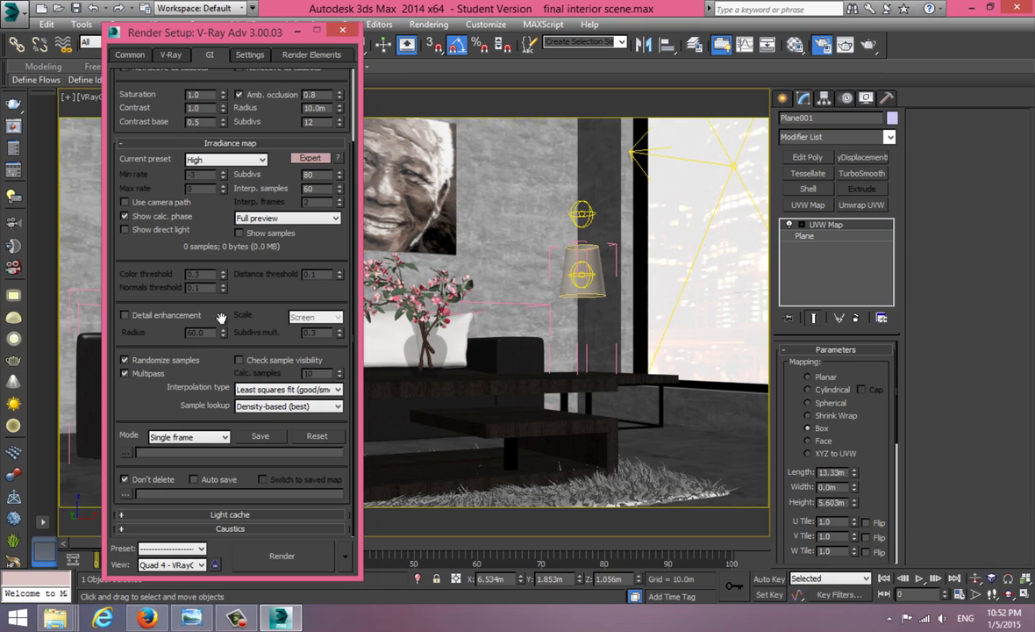
left_click(230, 514)
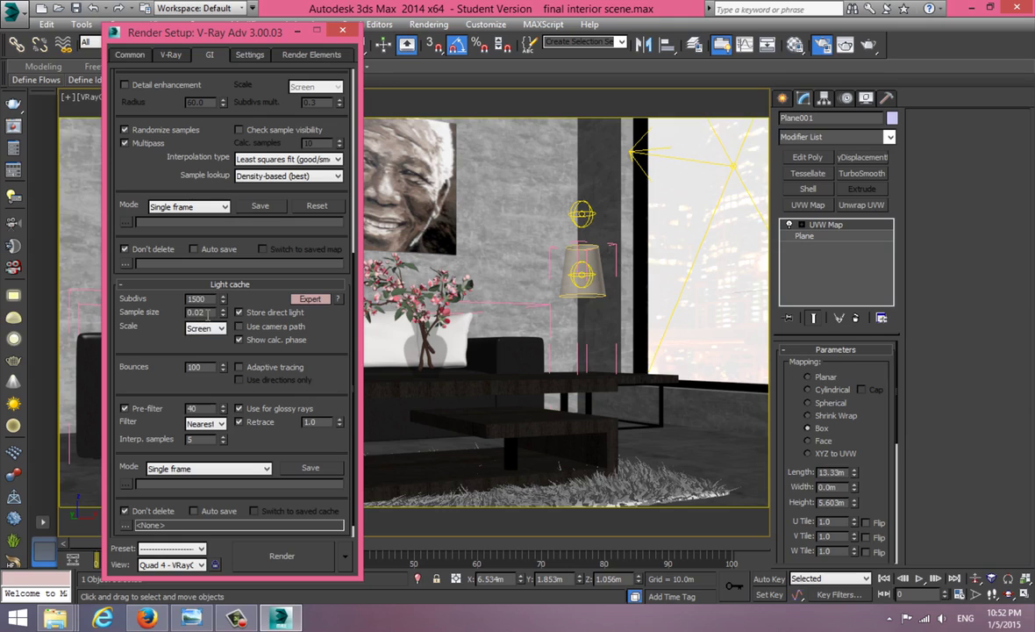
scroll(182, 328, "down", 1)
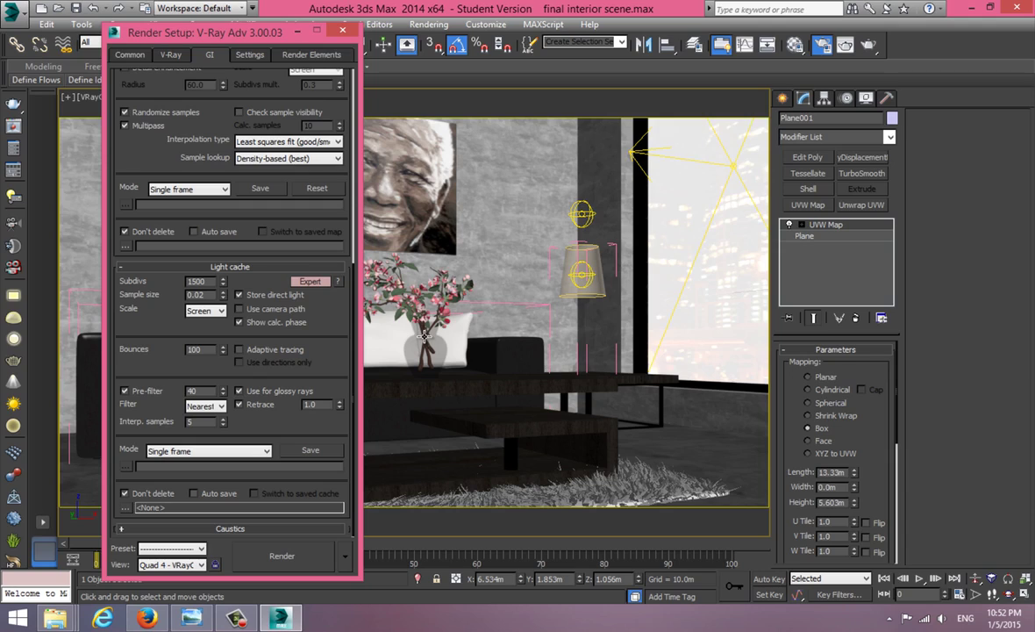
left_click(217, 406)
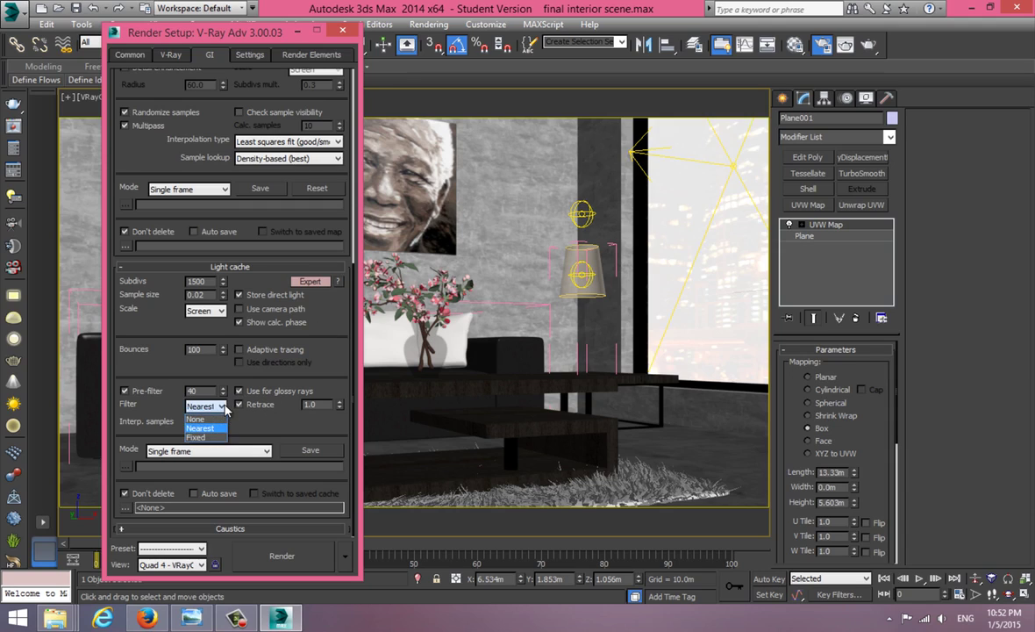
left_click(202, 421)
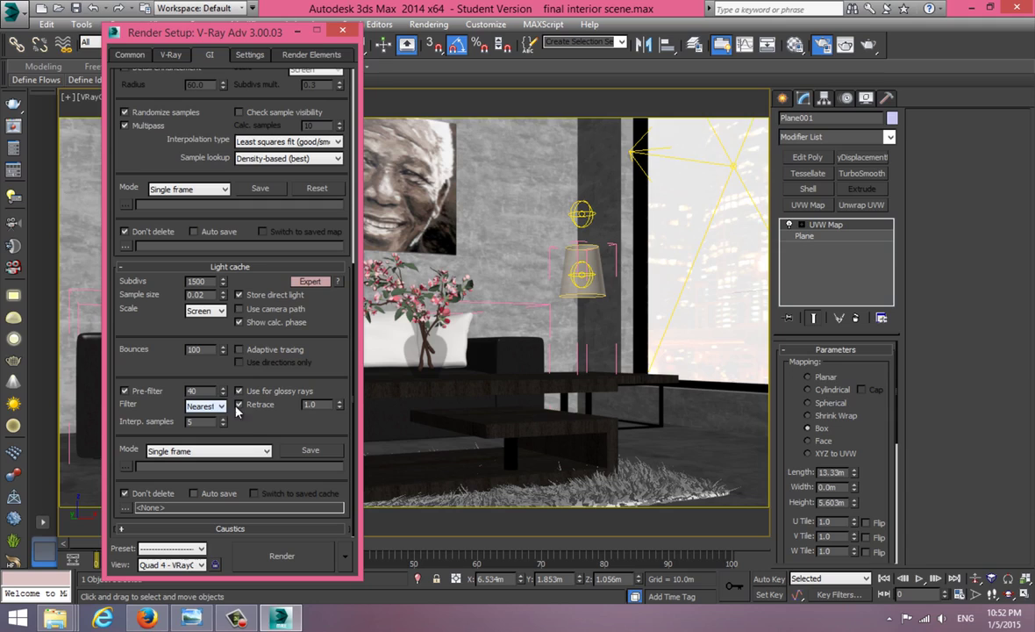
- Review the V-Ray System settings and inspect the VRayLighting, VRayRefraction and VRaySelfIllumination render elements
left_click(249, 54)
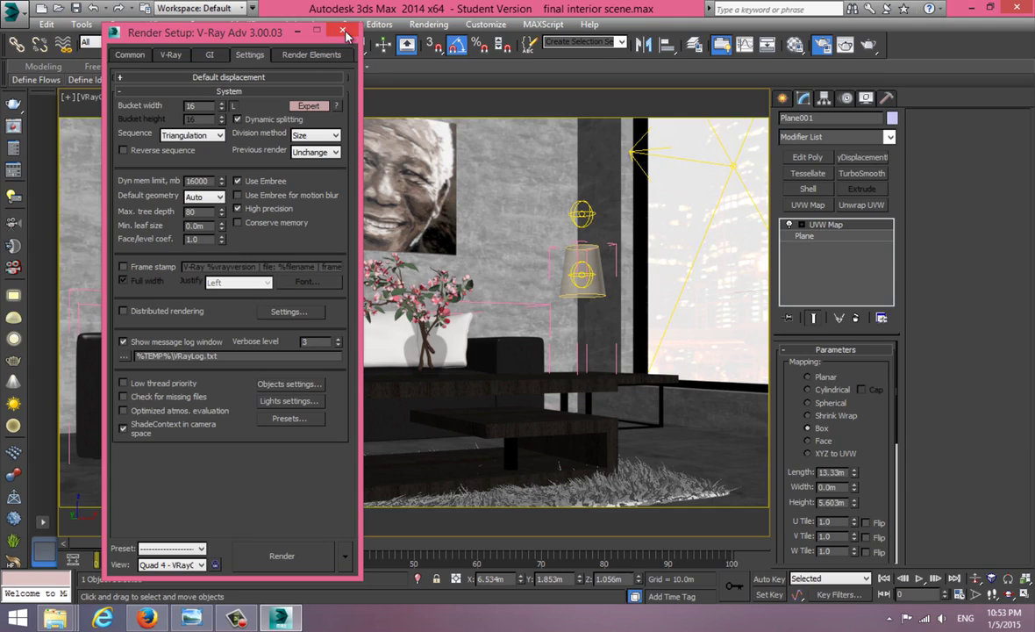
left_click(307, 56)
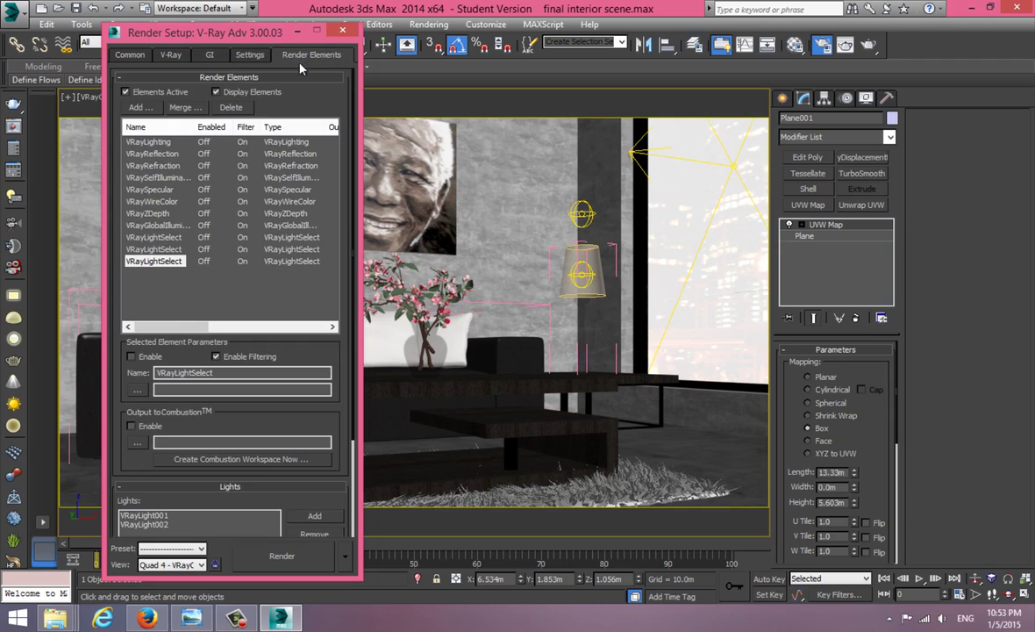
left_click(162, 142)
left_click(163, 165)
left_click(179, 178)
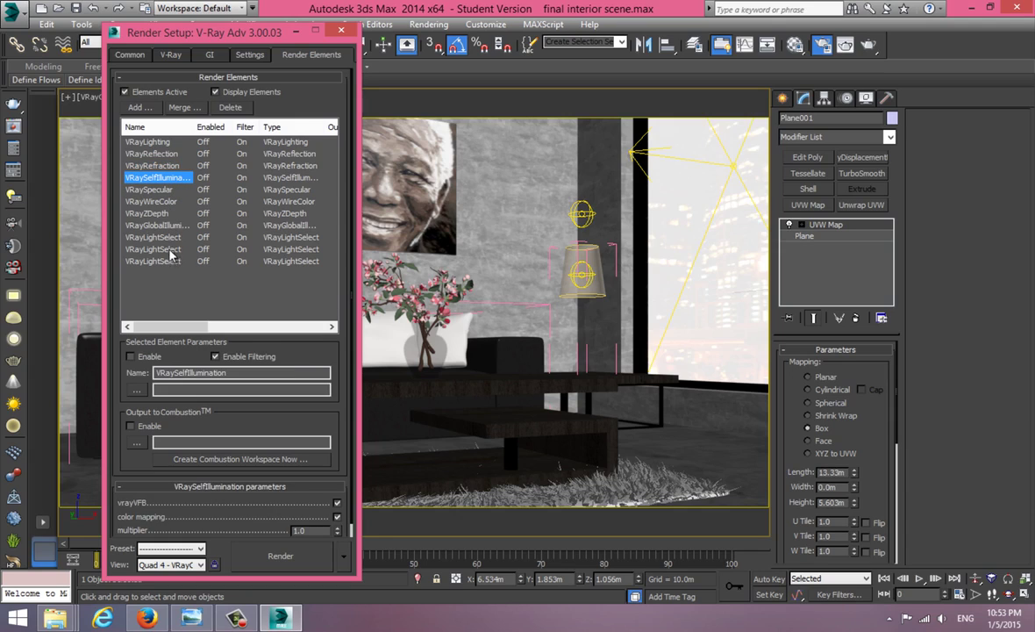
- Show the VRayWireColor render element and select the coffee table and the couch to compare their object colours
left_click(531, 386)
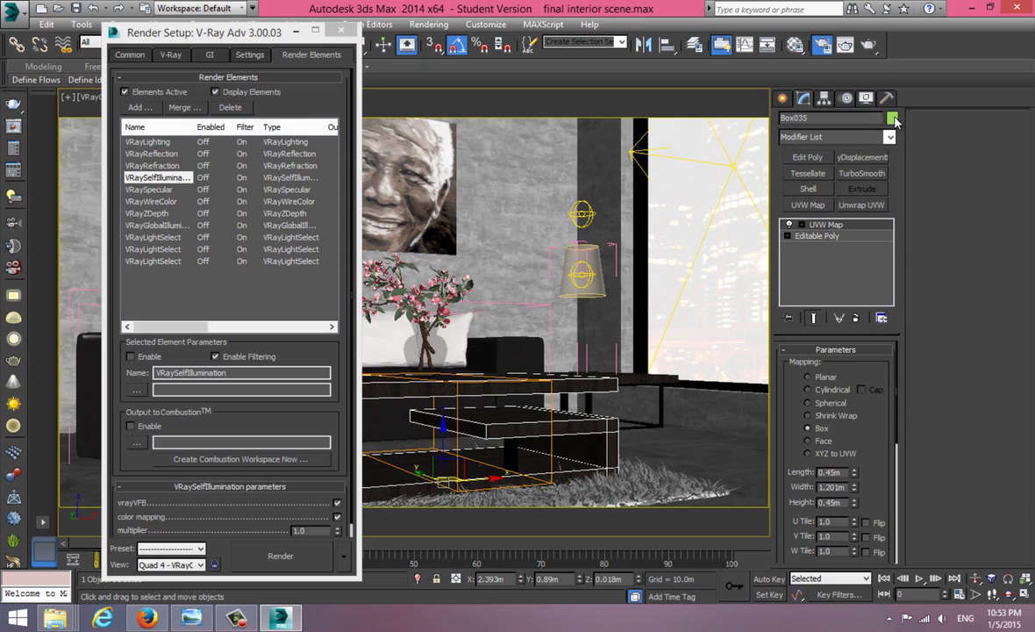
left_click(165, 202)
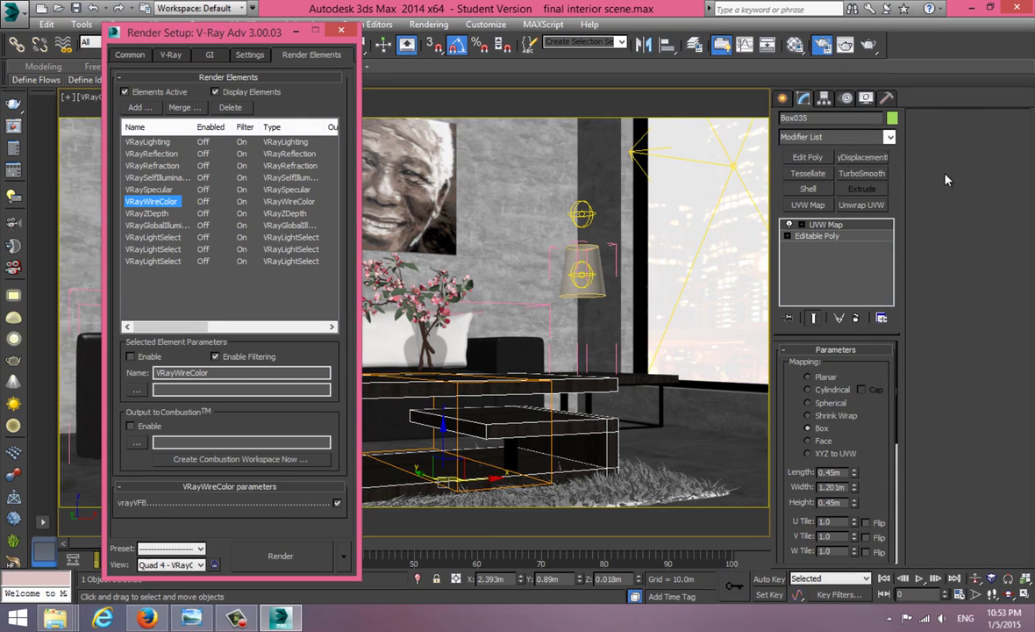
left_click(474, 326)
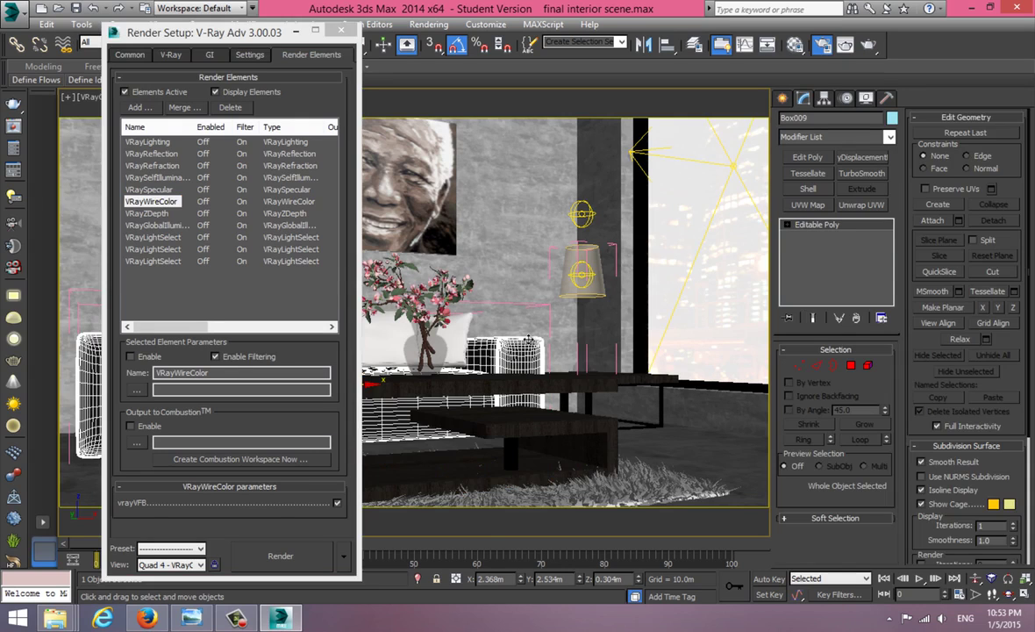
- Open the shot 1.VRayWireColor image from the final renders folder of Lesson 1 in File Explorer
mouse_move(54, 617)
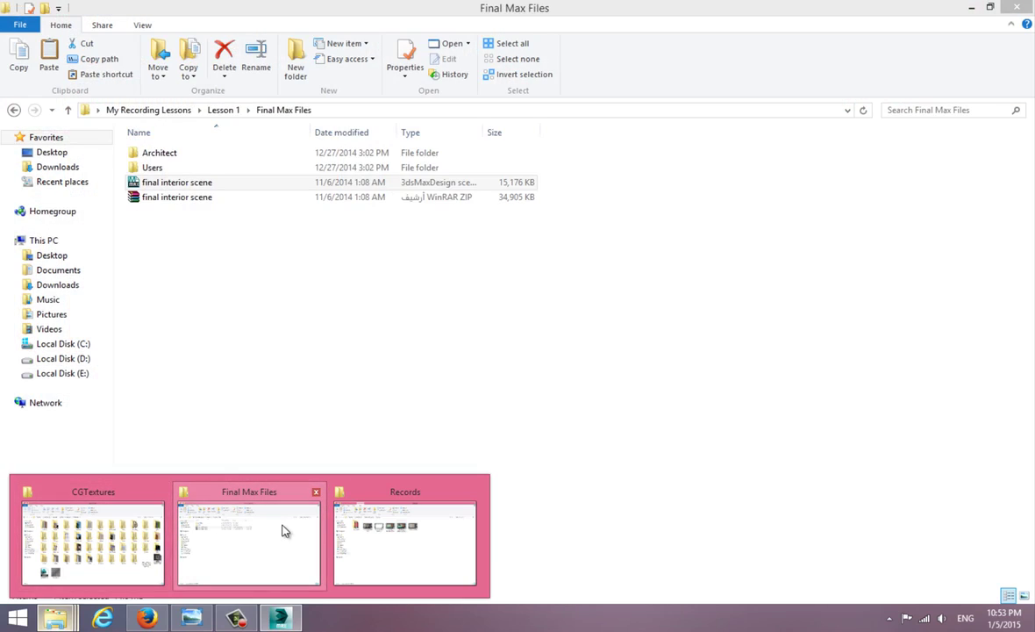
left_click(282, 531)
left_click(14, 110)
left_click(254, 171)
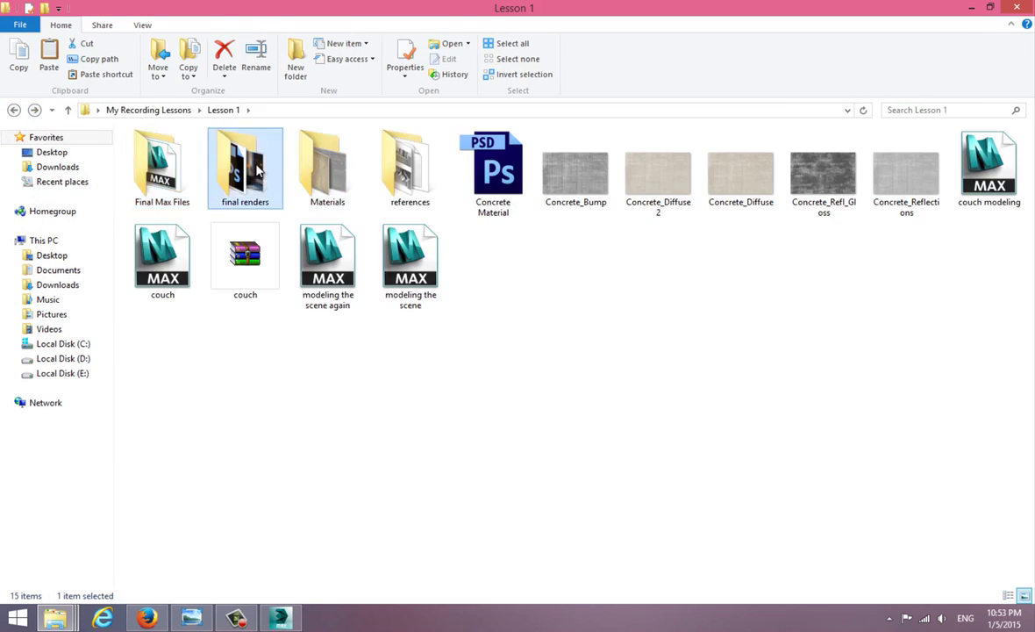
double_click(254, 171)
double_click(245, 241)
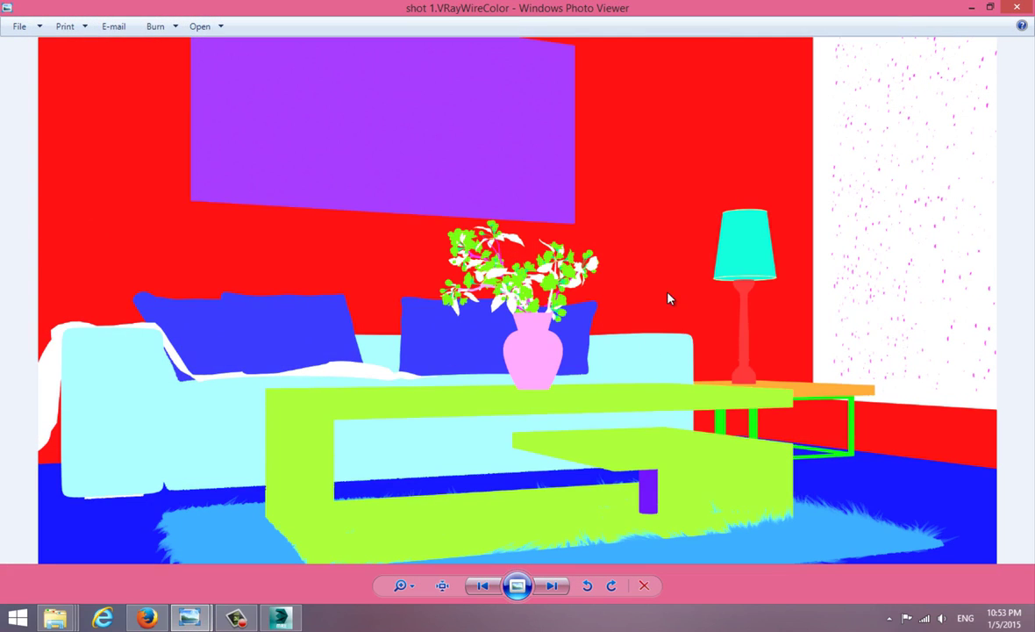
- Compare the wall painting's object colour in 3ds Max with the VRayWireColor image, then minimize the image
left_click(280, 618)
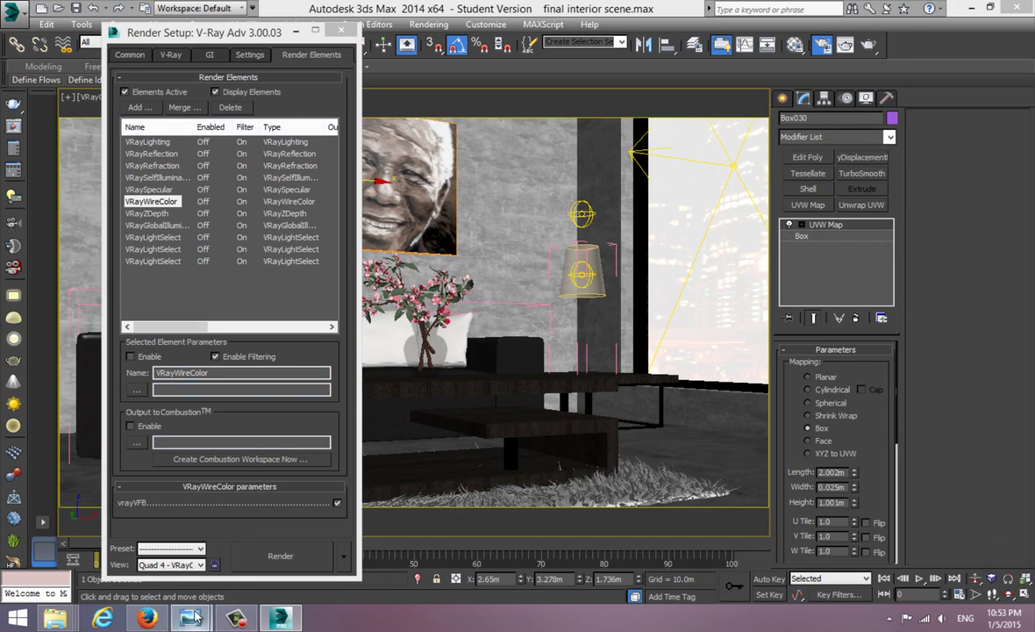
mouse_move(190, 618)
mouse_move(253, 568)
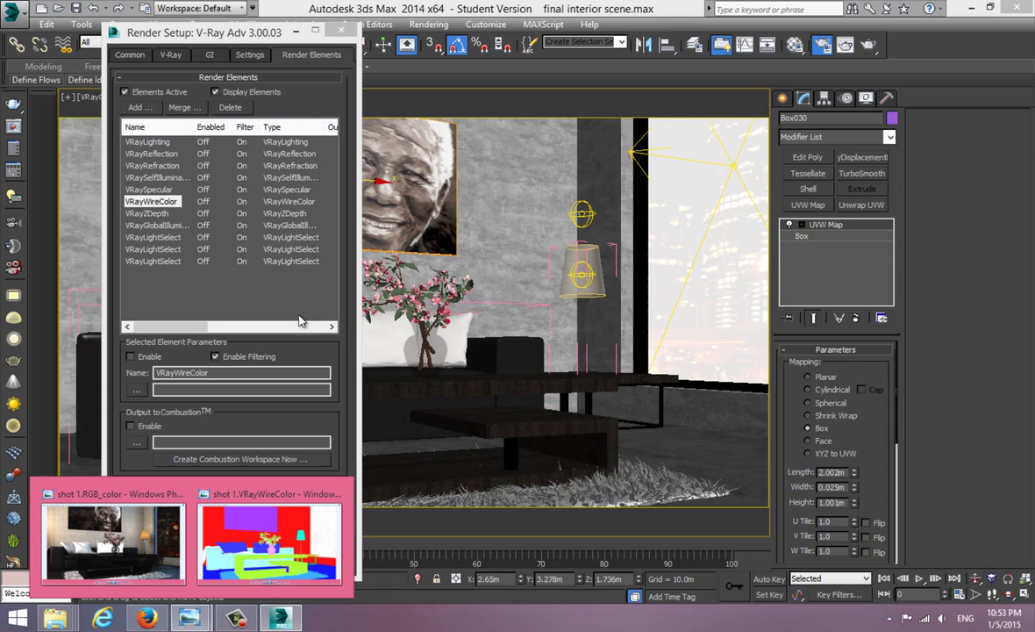
left_click(275, 532)
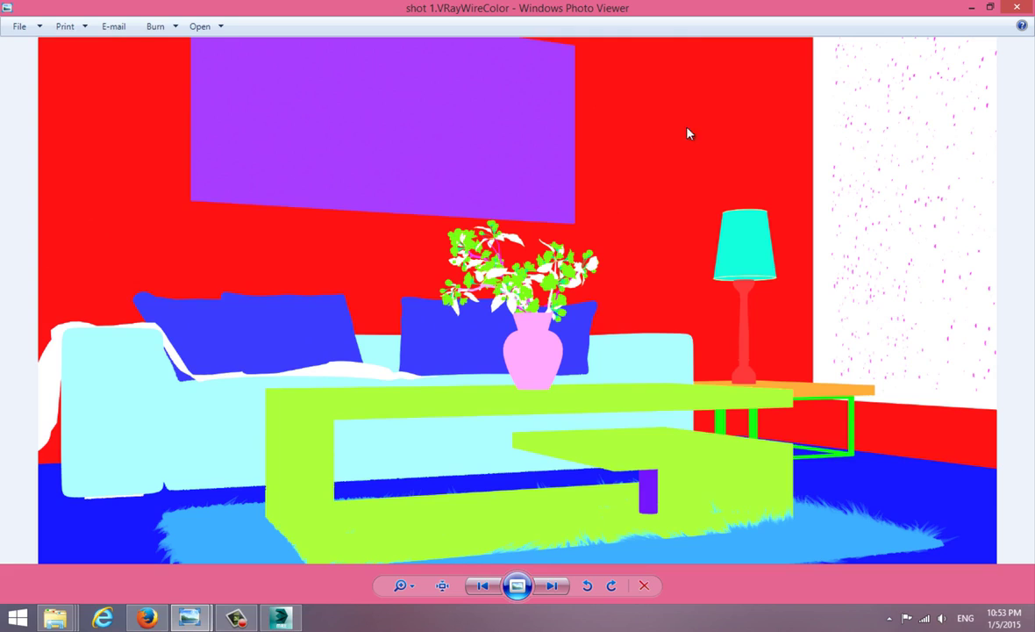
left_click(971, 7)
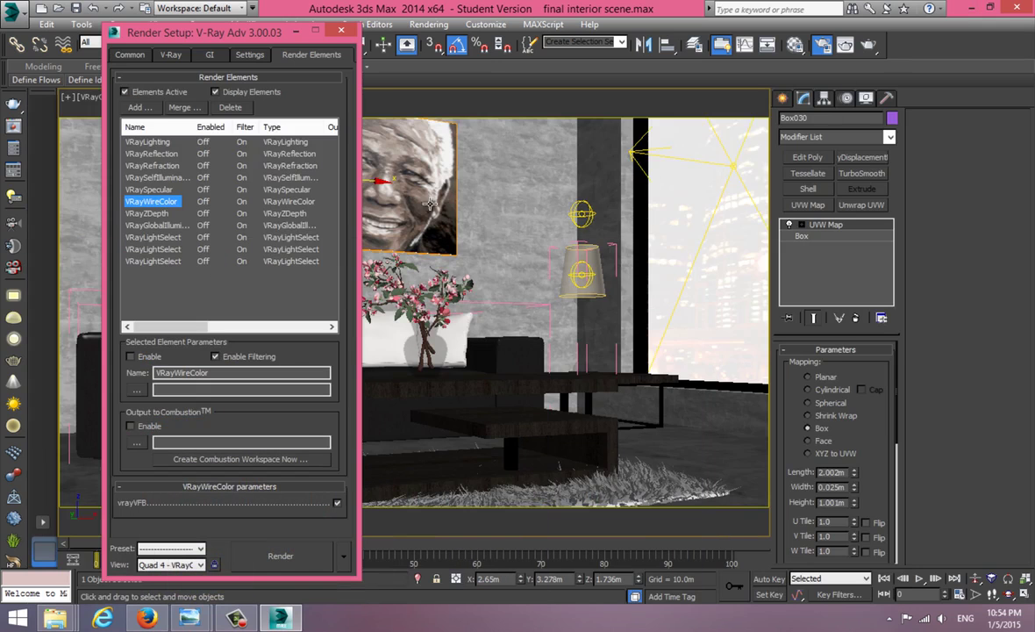
- Inspect the VRayLighting element and the list of lights included in the first VRayLightSelect element
left_click(155, 142)
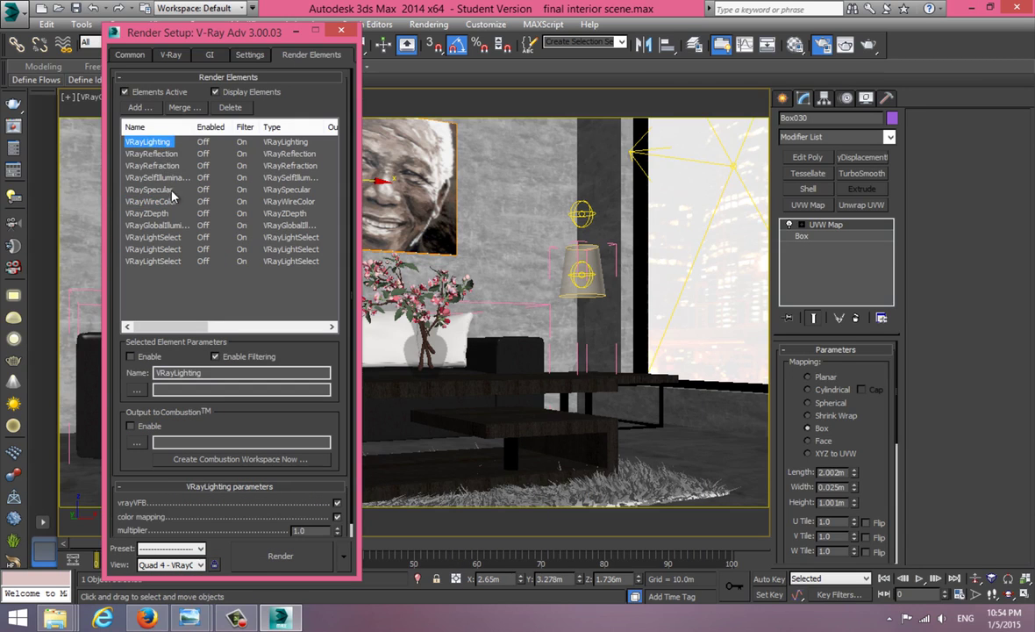
left_click(171, 238)
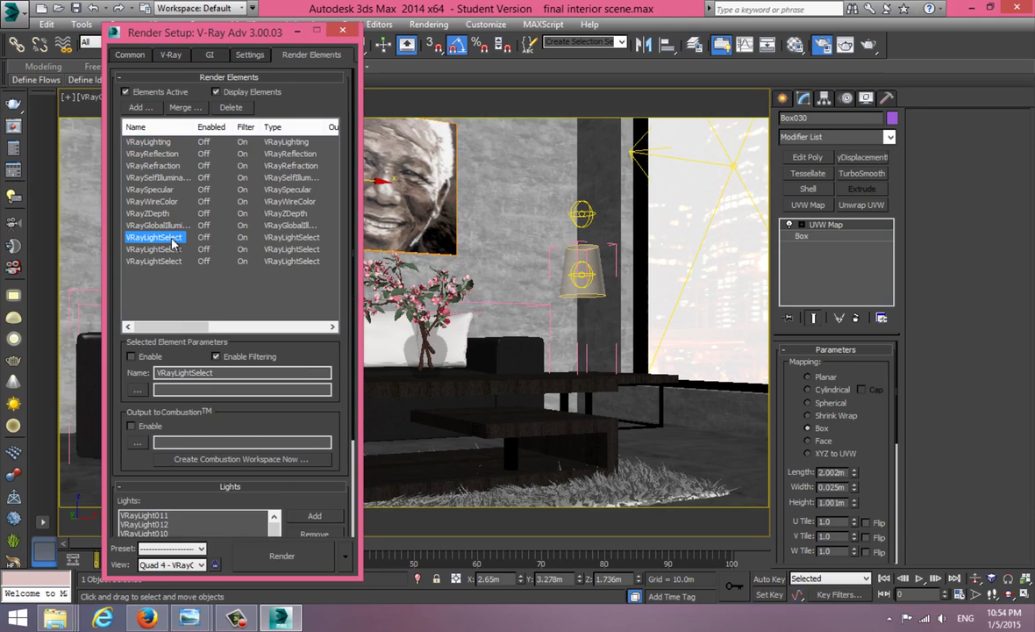
left_click_drag(255, 411, 243, 232)
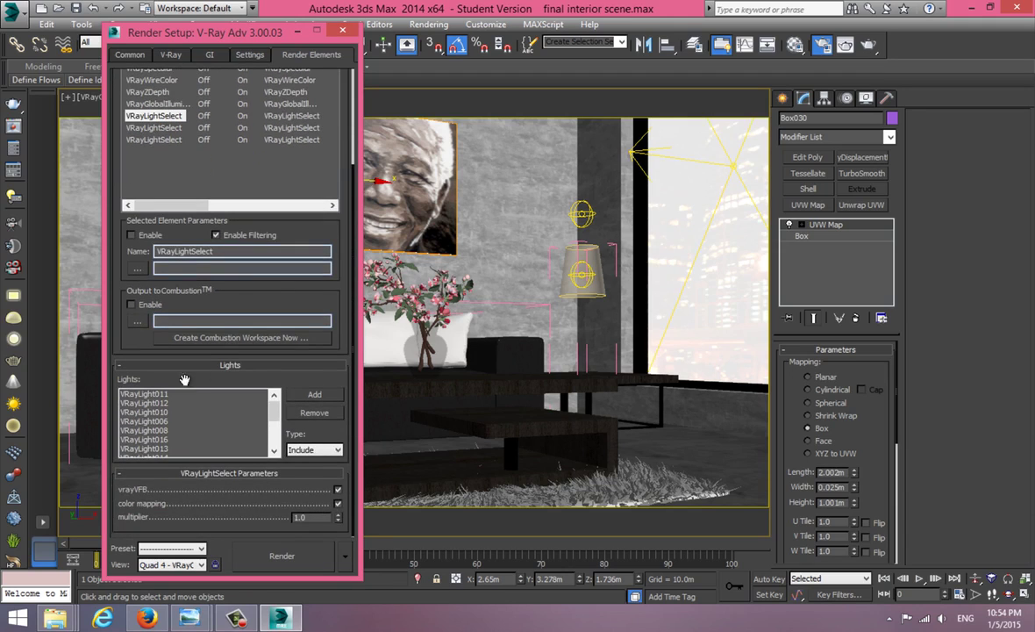
left_click(151, 394)
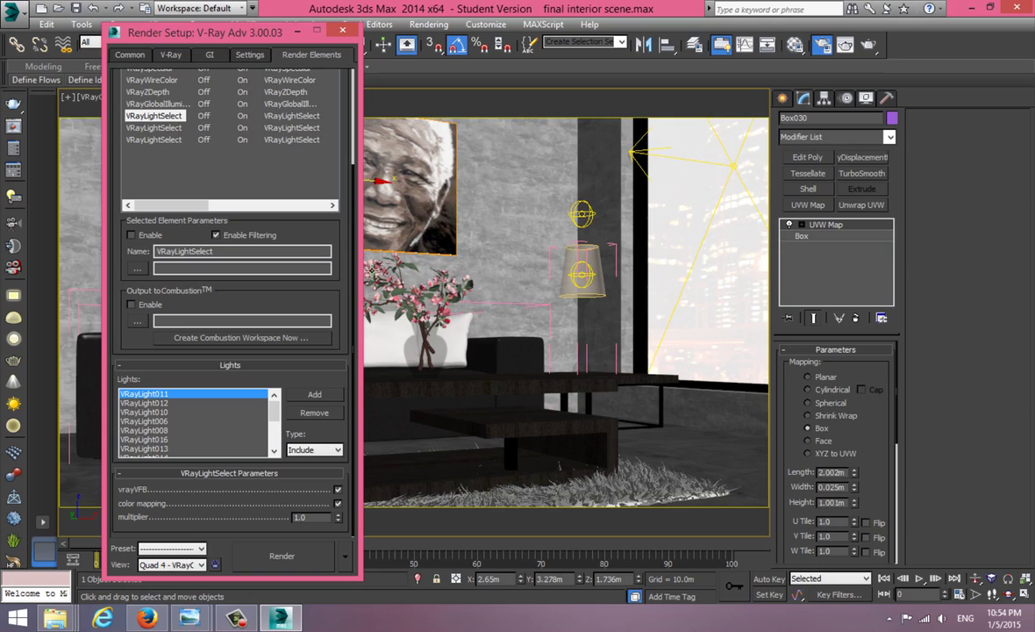
left_click_drag(259, 364, 282, 397)
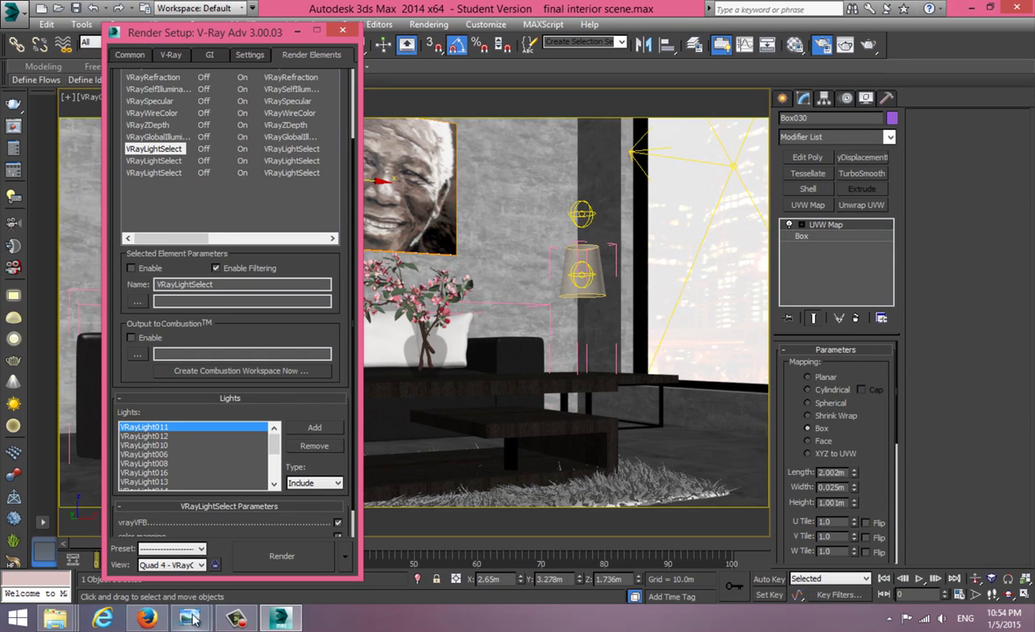
- Browse the shot 1 renders in Windows Photo Viewer, from the final image through RGB_color and VRayLighting to VRayLightSelect
mouse_move(194, 618)
left_click(270, 539)
key("Right")
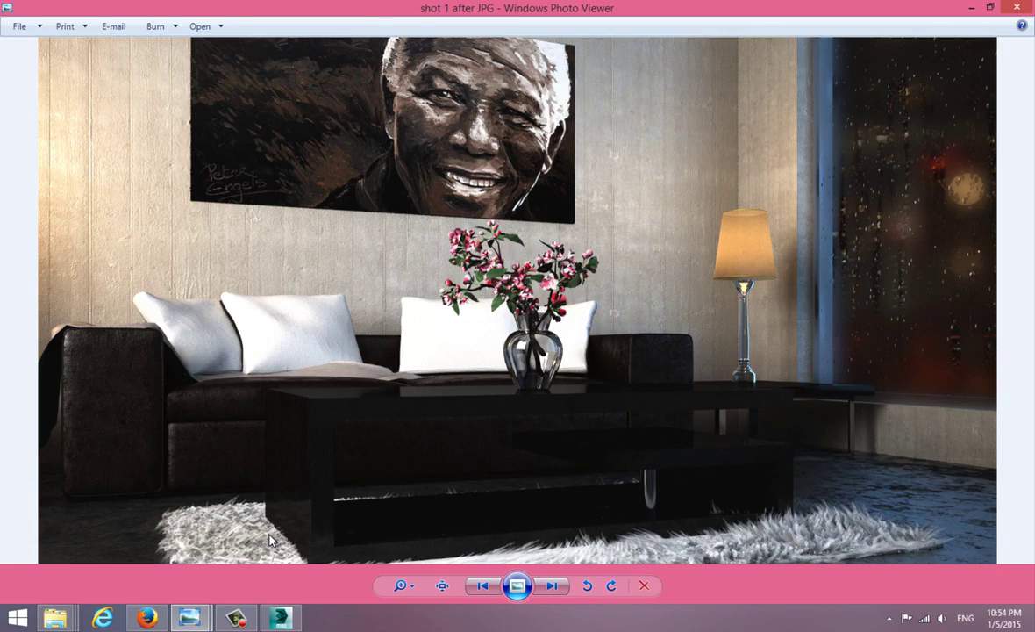
key("Right")
key("Right")
key("Right")
key("Right")
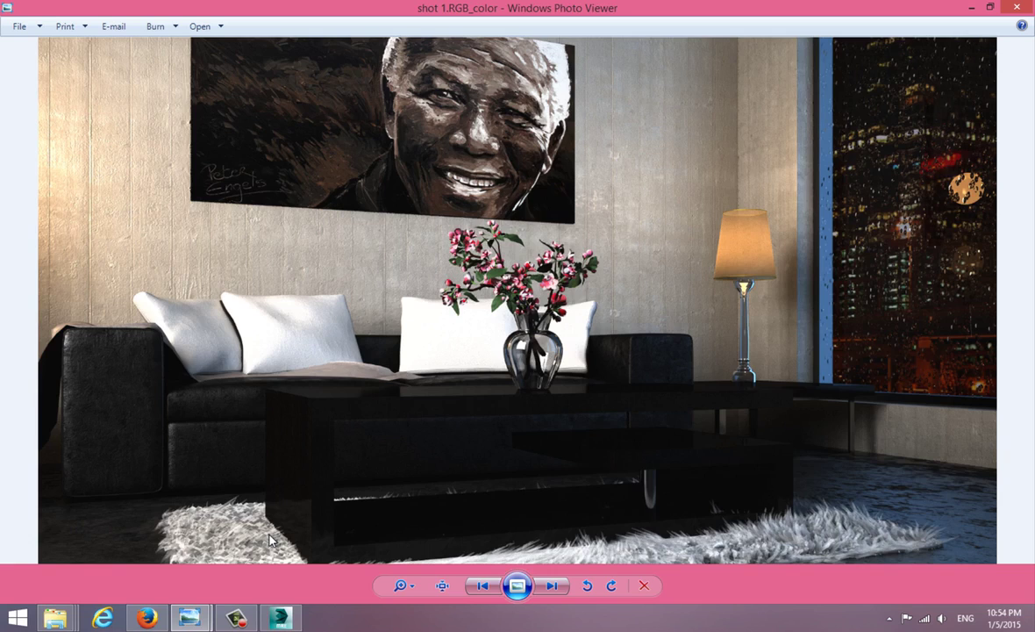
key("Right")
key("Right")
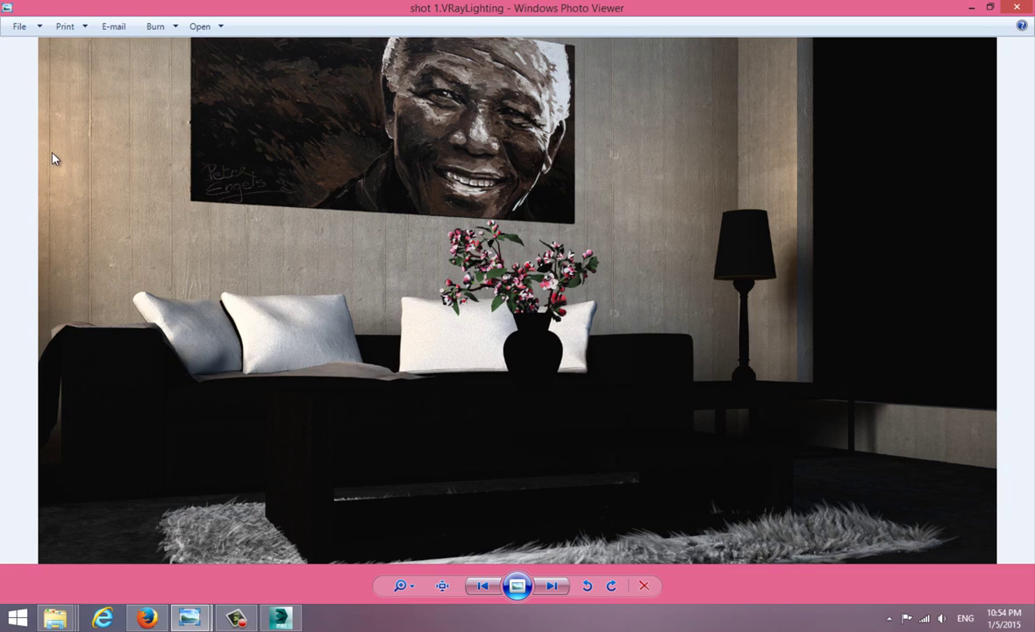
key("Right")
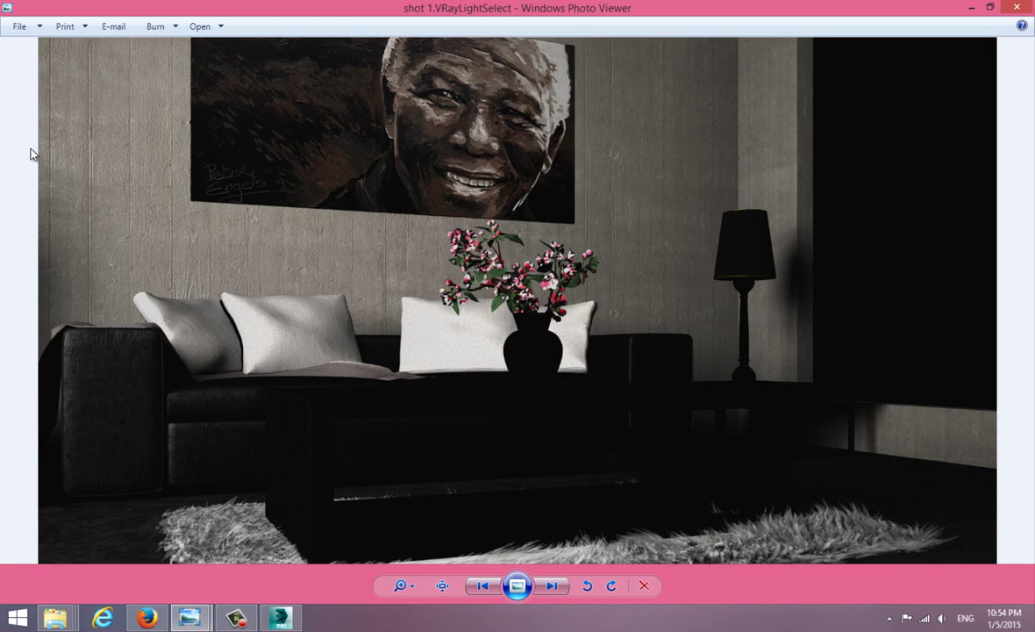
- Browse the remaining shot 1 passes through VRayReflection to Alpha, then switch back to 3ds Max
key("Right")
key("Right")
key("Right")
key("Right")
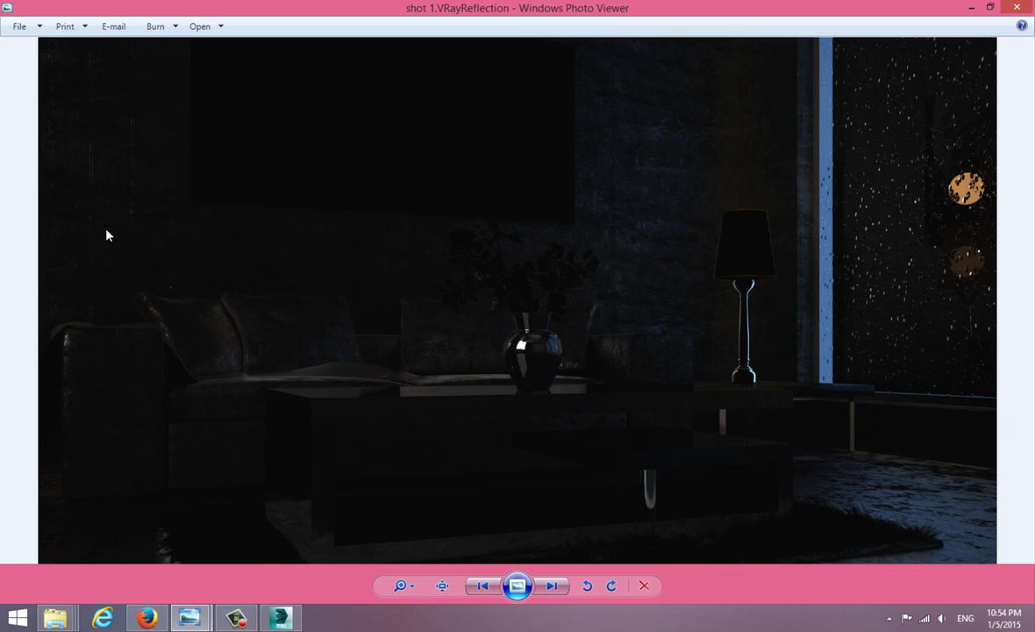
key("Right")
key("Right")
key("Right")
key("Right")
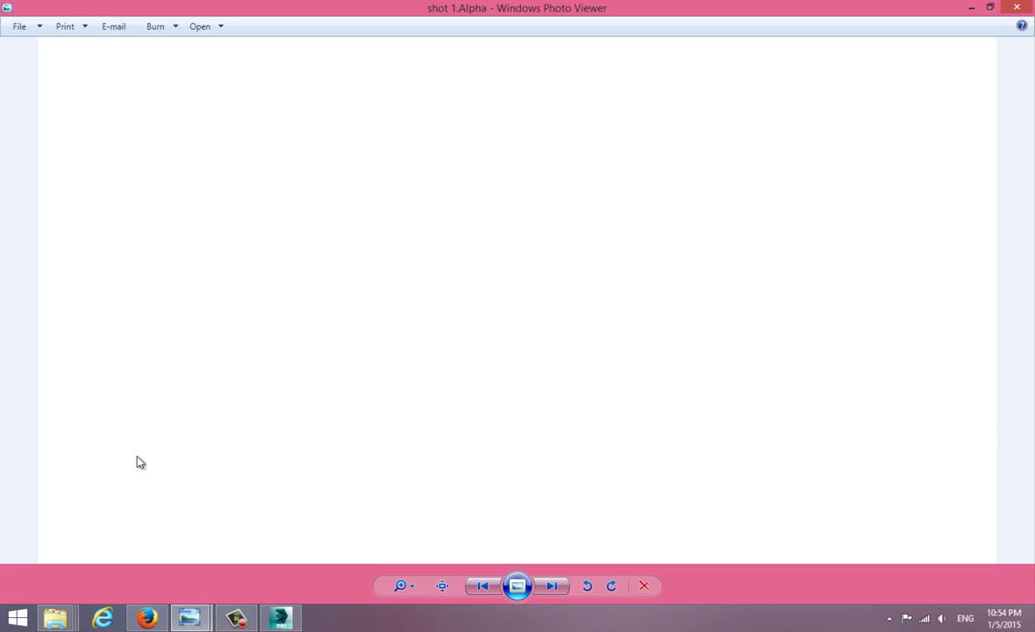
left_click(272, 575)
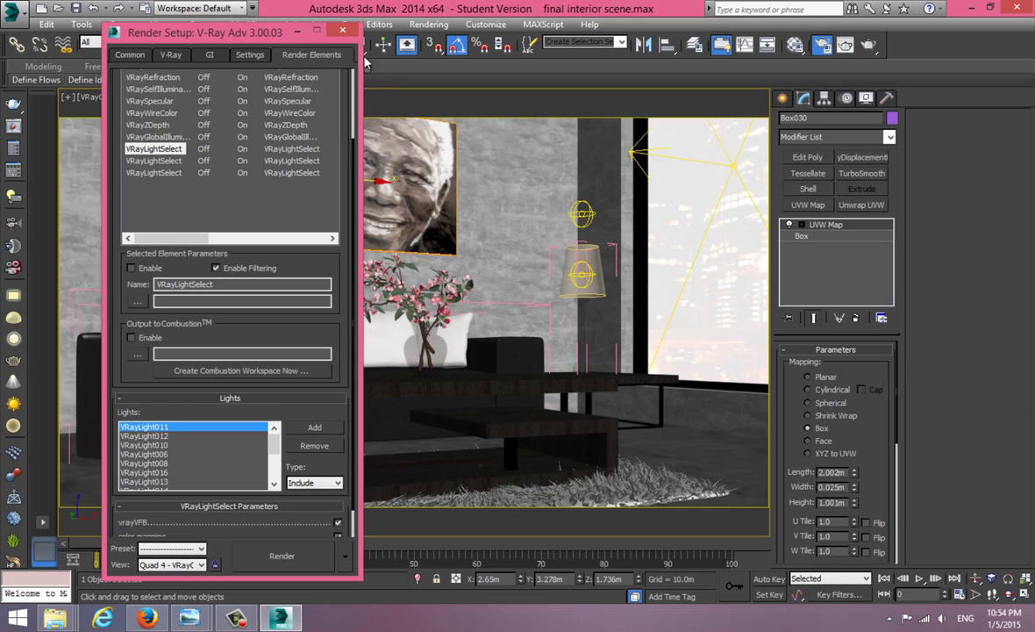
- Close the render setup and view the room layout in the Top viewport before returning to the maximized VRayCam003 view
left_click(342, 30)
key("alt+w")
key("alt+w")
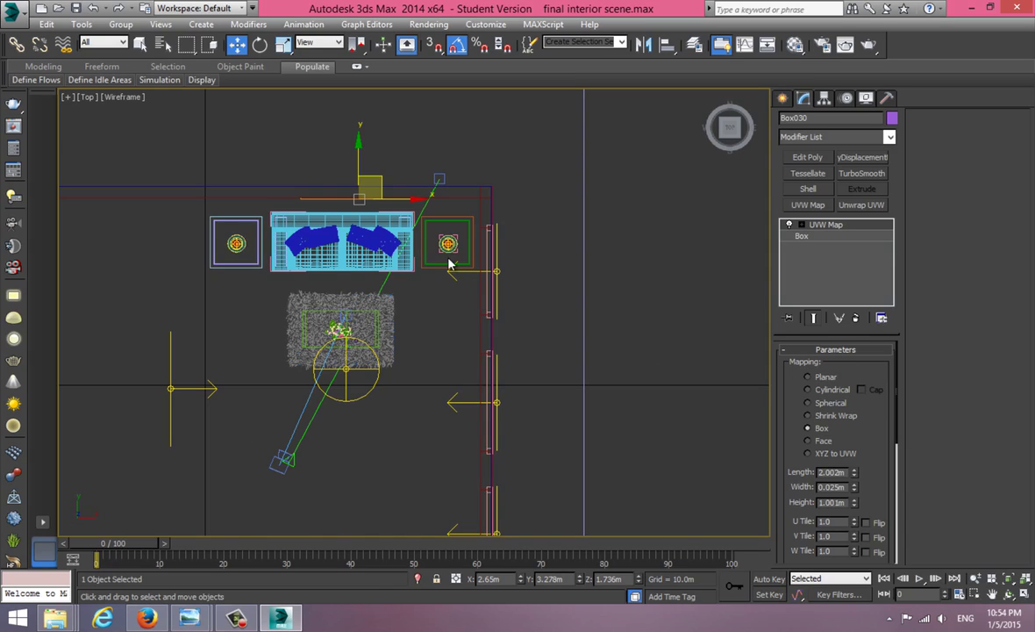
scroll(416, 236, "up", 2)
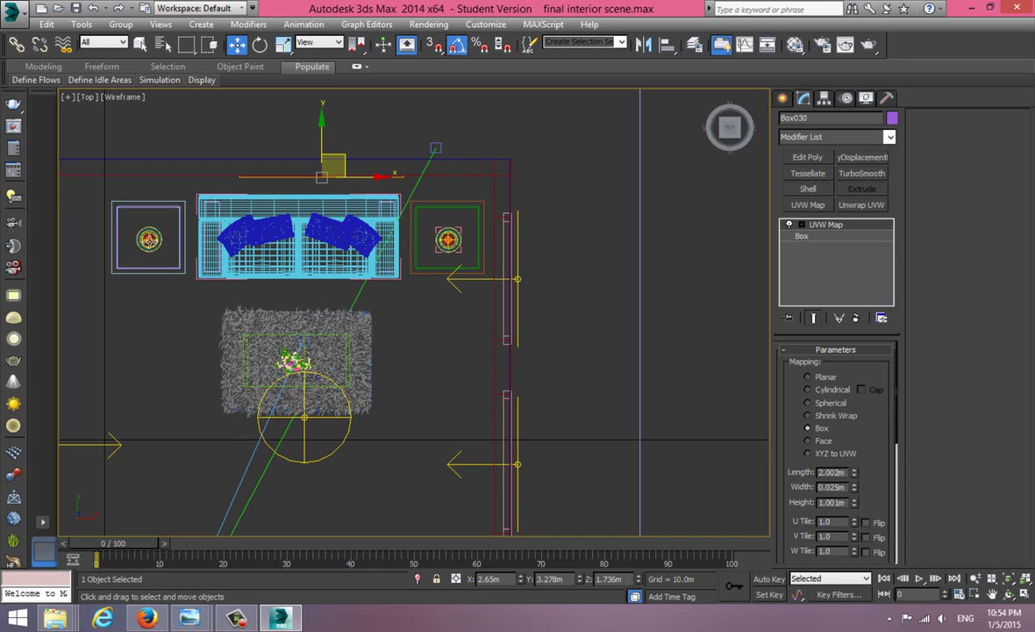
key("alt+w")
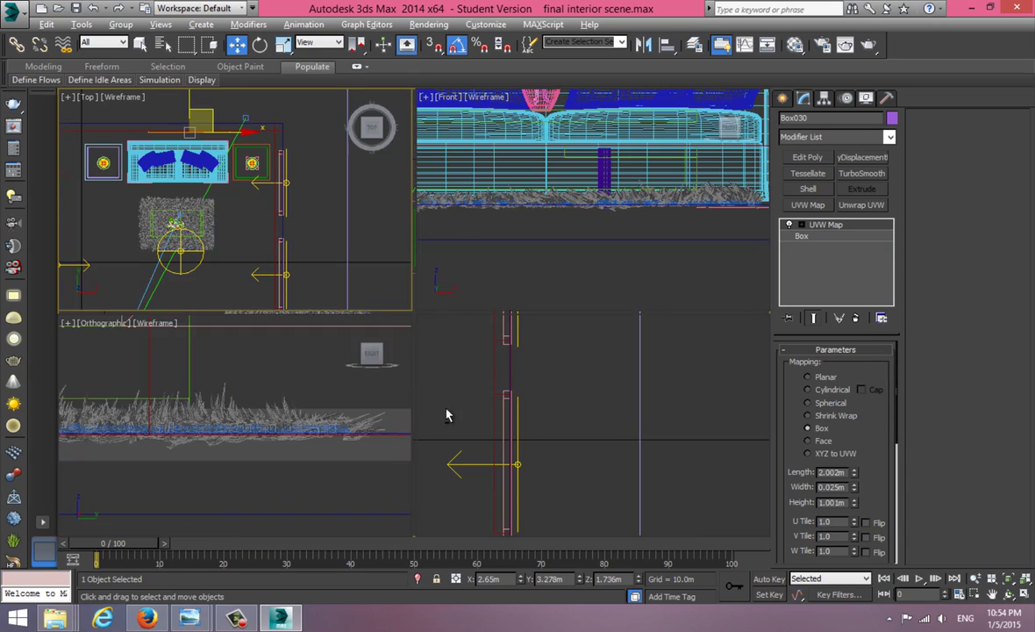
middle_click(445, 411)
key("alt+w")
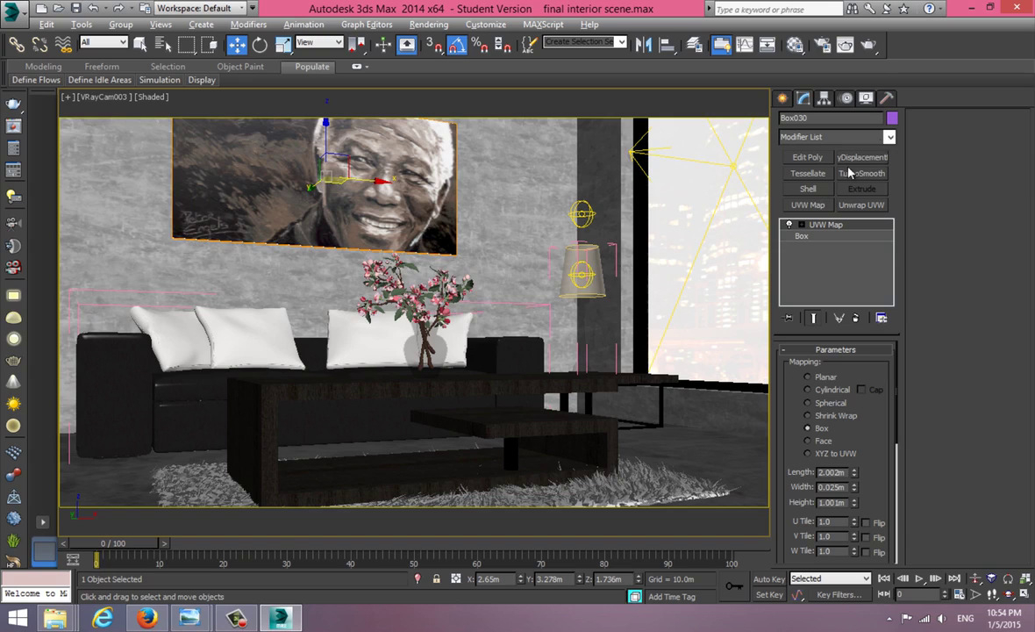
- Inspect the VRayZDepth render element's minimum and maximum depth parameters, then close the render setup
left_click(822, 44)
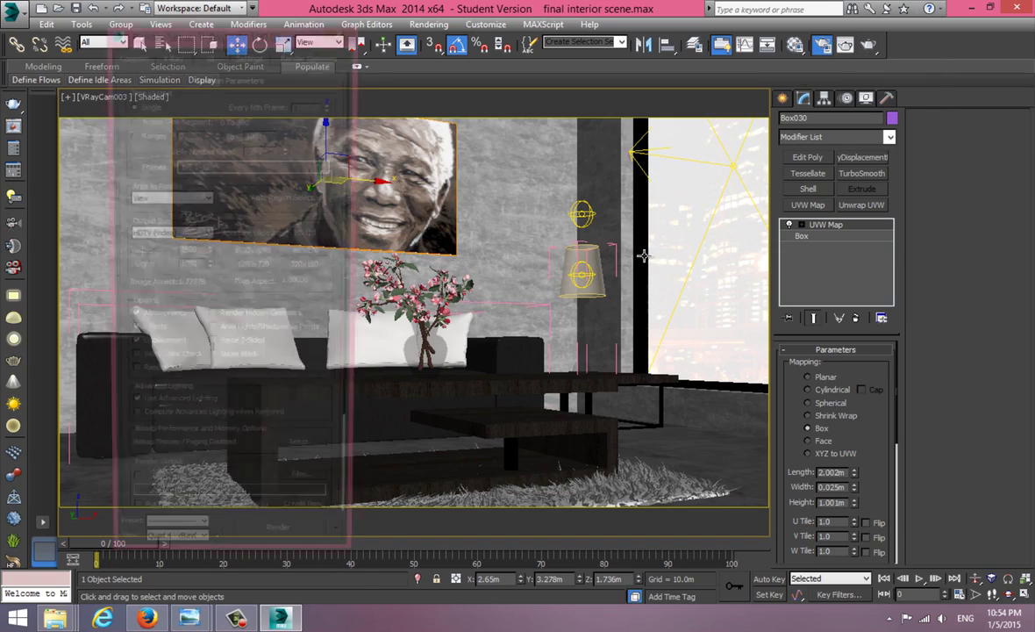
left_click(304, 55)
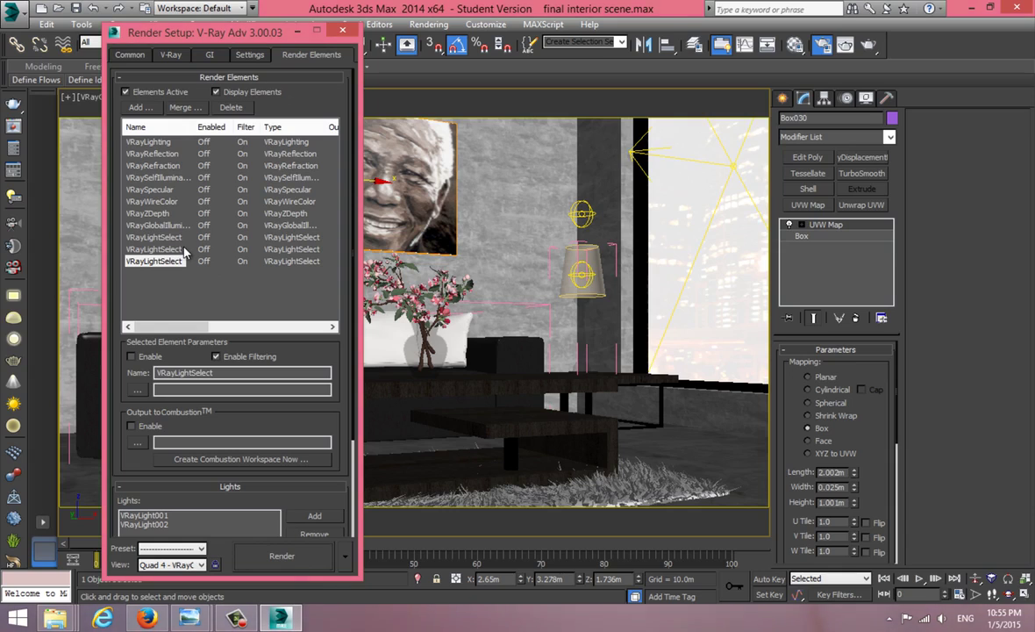
left_click(166, 214)
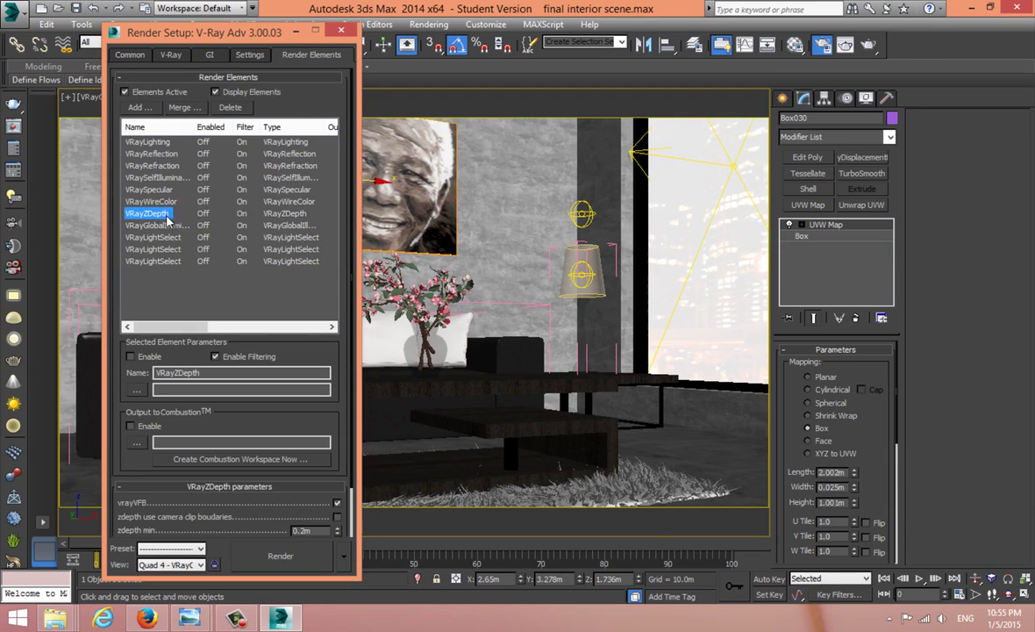
left_click_drag(263, 390, 278, 339)
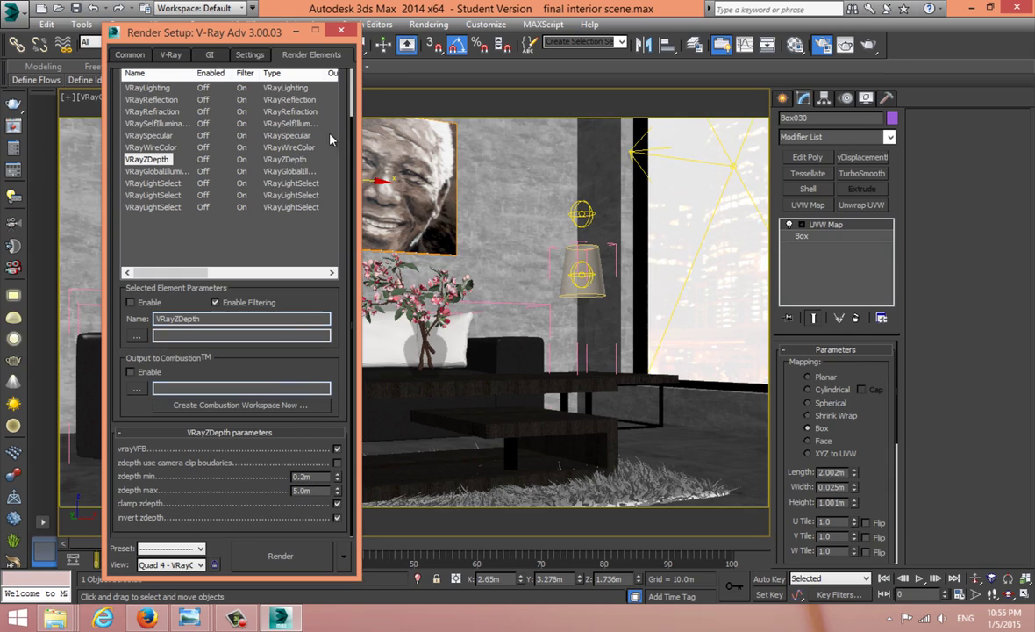
left_click(344, 33)
- Select the existing tape helper beside the camera in the maximized Top viewport and check its length
key("alt+w")
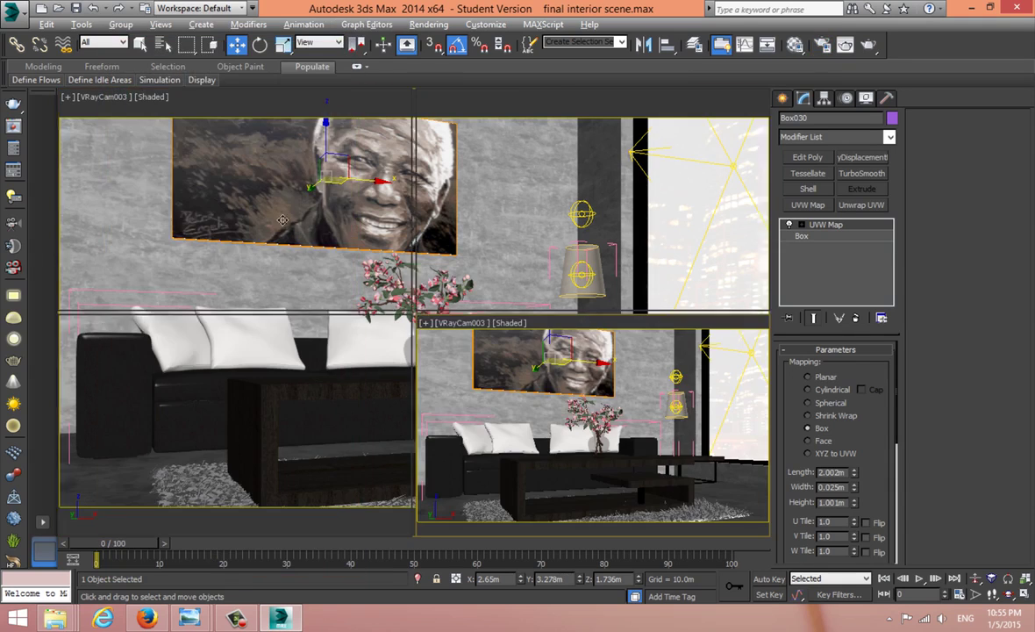
key("alt+w")
middle_click_drag(303, 106, 286, 467)
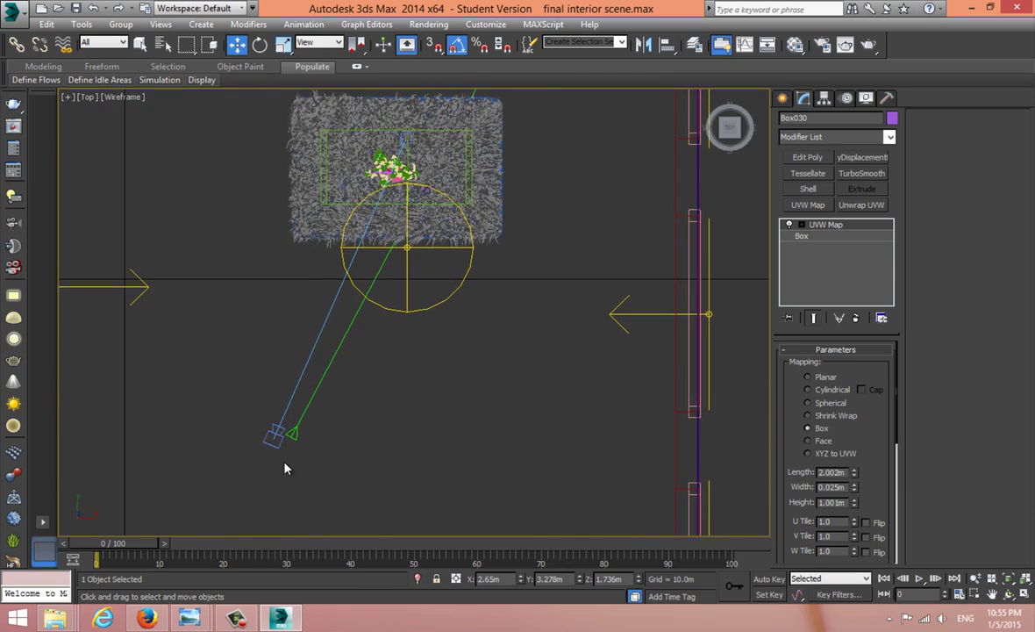
left_click(294, 432)
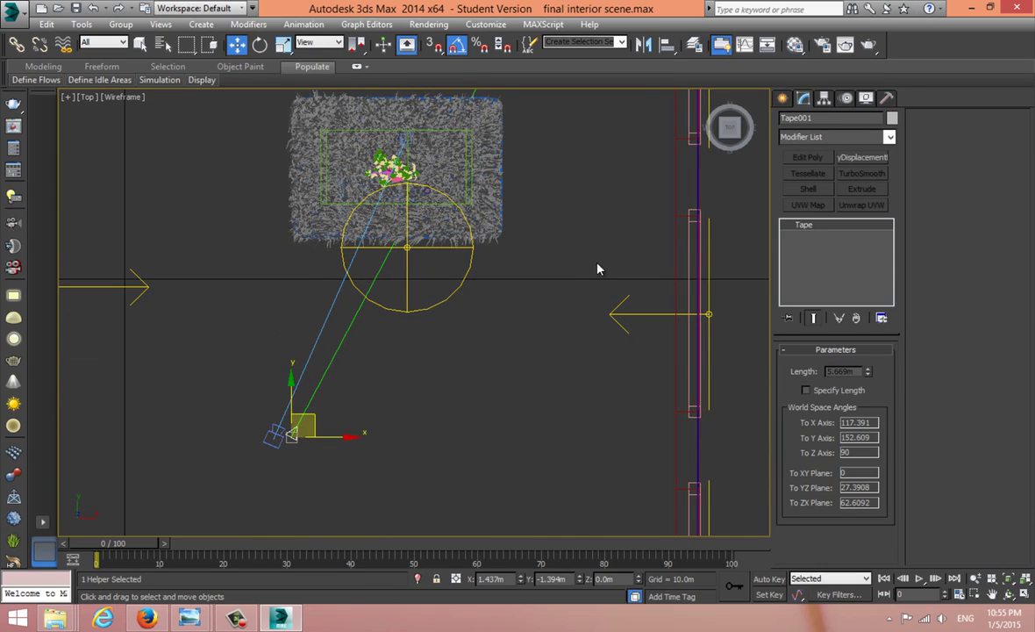
- Draw a new Tape helper about 3.03 m long in the Top viewport, running from near the camera toward the rug
left_click(824, 99)
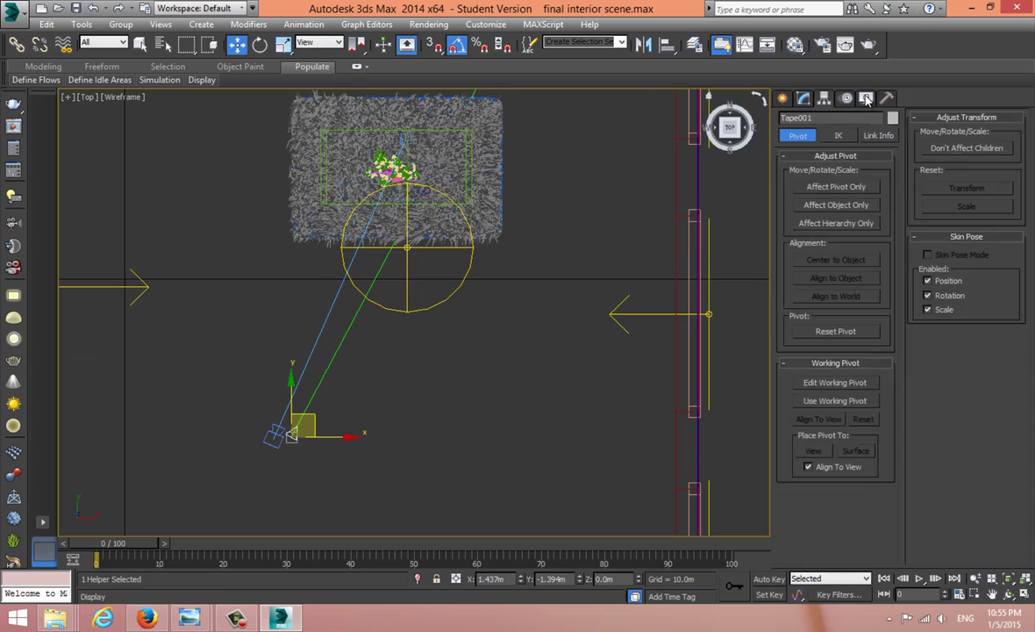
left_click(866, 99)
left_click(846, 99)
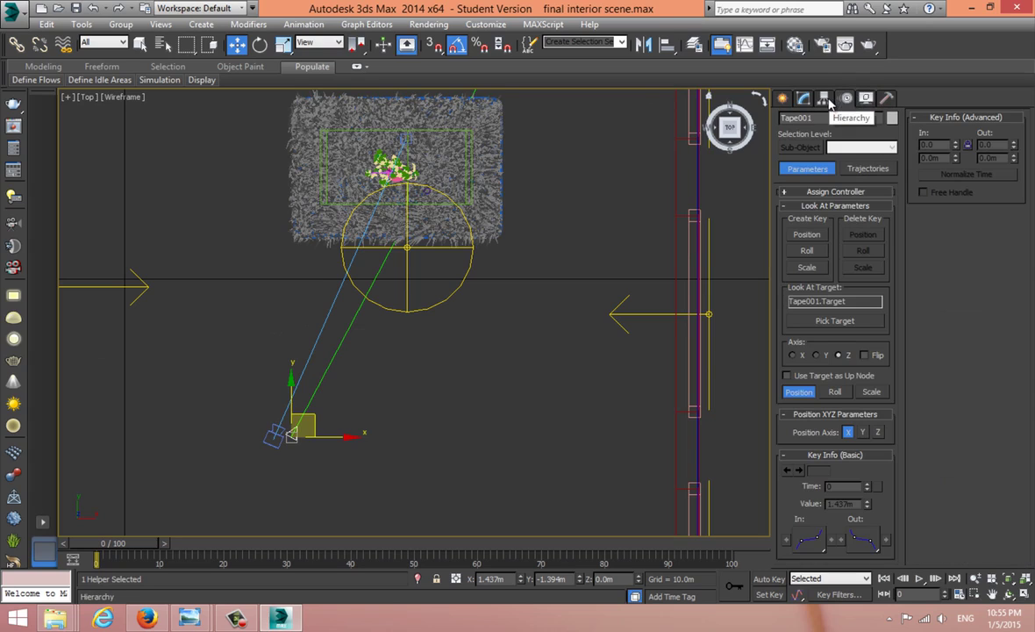
left_click(827, 99)
left_click(789, 99)
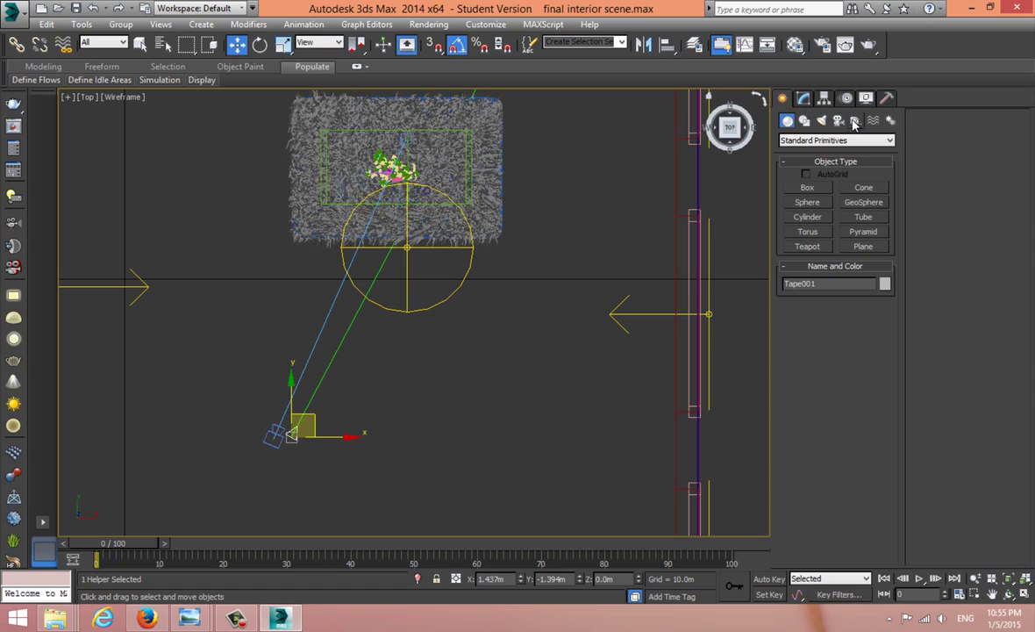
left_click(855, 121)
left_click(863, 231)
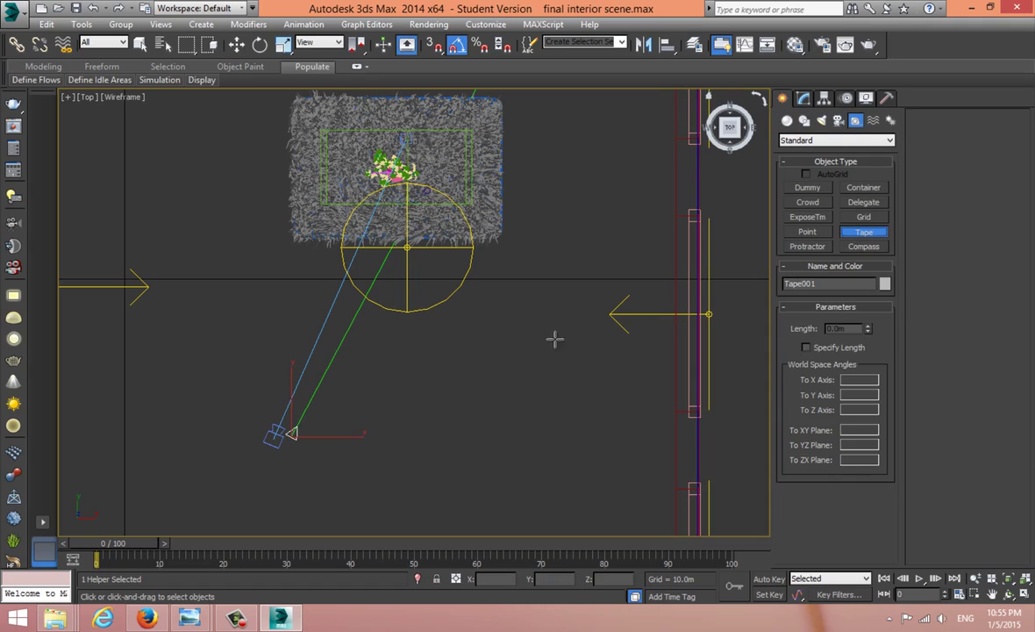
left_click_drag(316, 424, 411, 268)
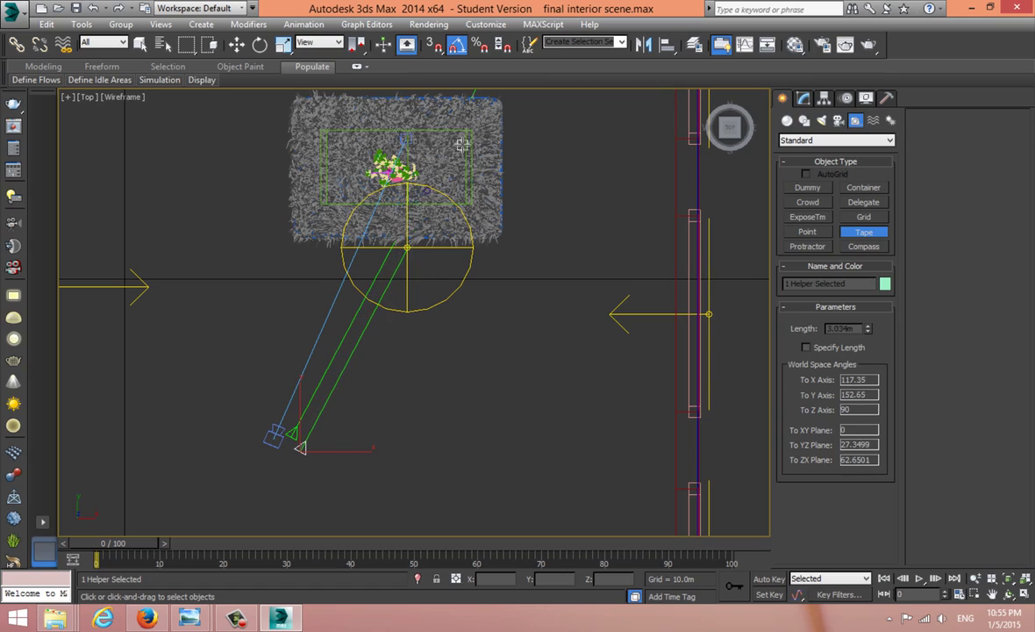
- Align the new tape with the camera's line of sight by moving its start onto the camera and its target beside the vase
key("w")
left_click_drag(325, 433, 281, 427)
scroll(448, 178, "up", 3)
scroll(395, 175, "up", 10)
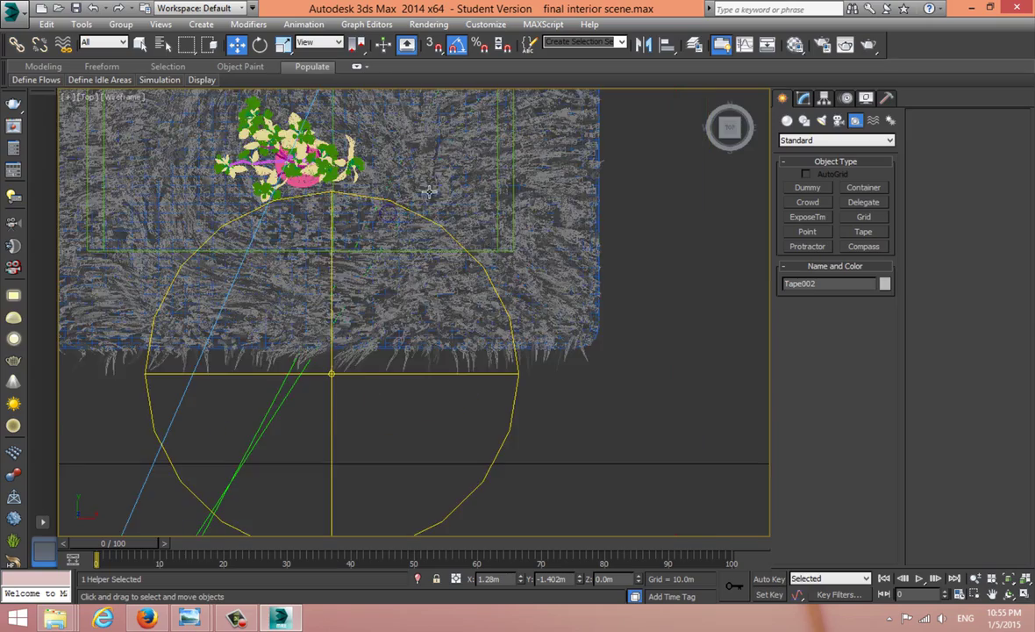
scroll(547, 176, "up", 6)
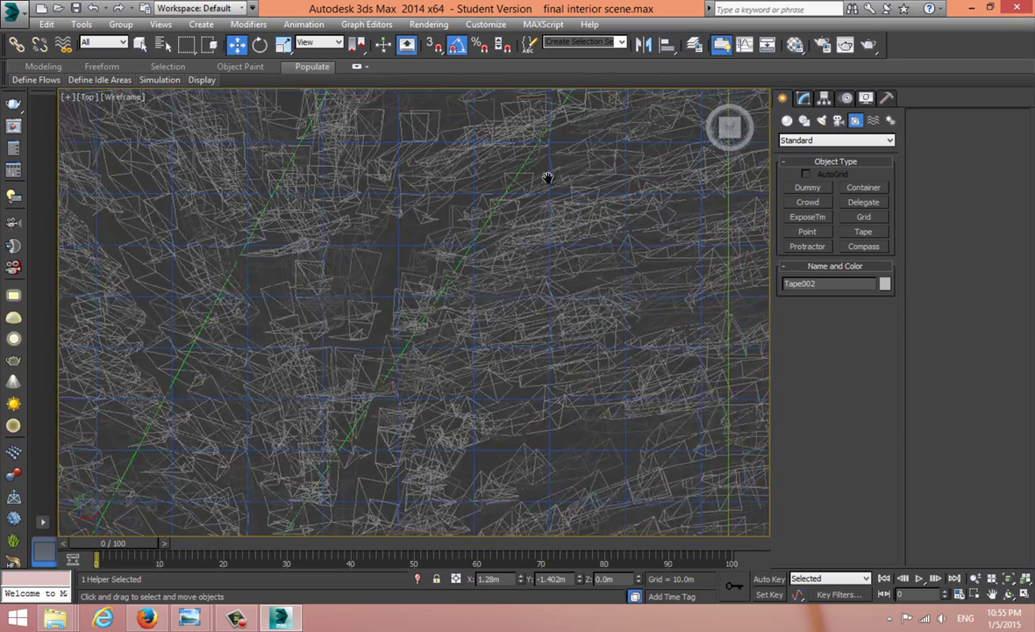
left_click(427, 276)
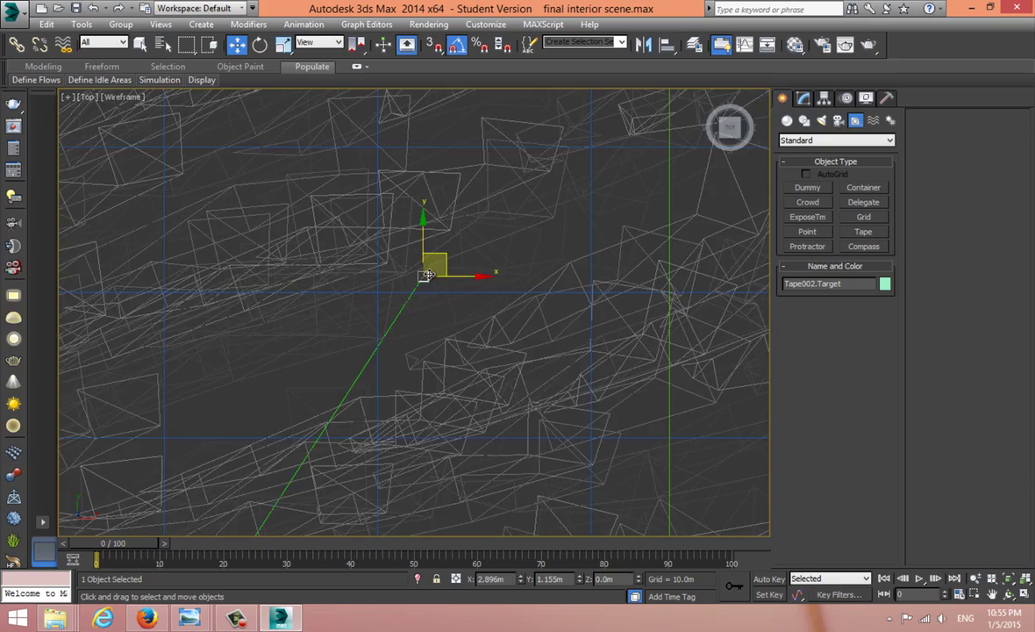
scroll(429, 263, "down", 8)
scroll(360, 294, "down", 2)
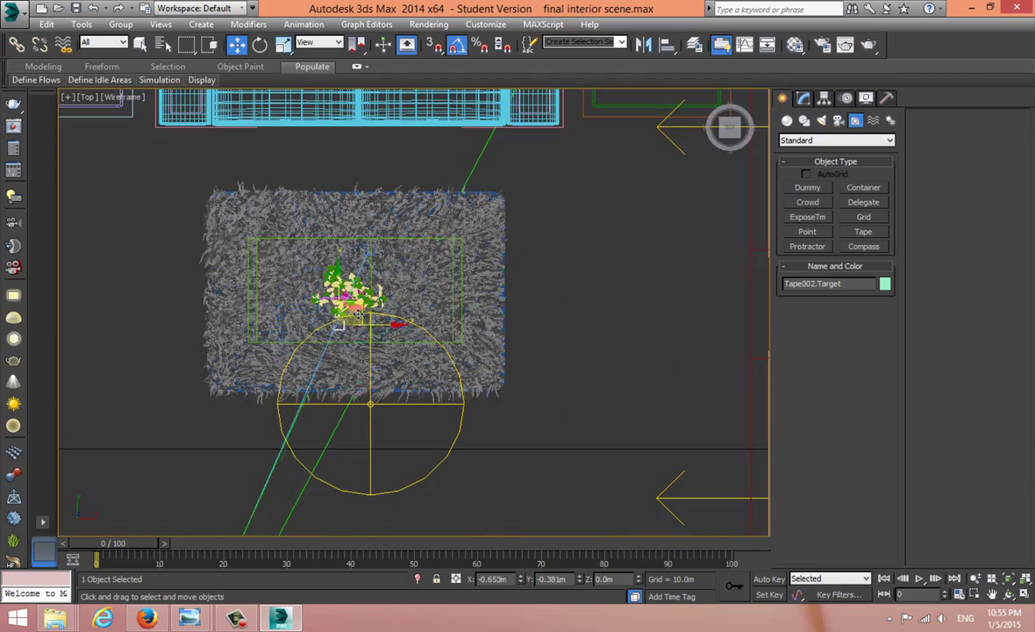
scroll(361, 309, "down", 3)
scroll(338, 360, "down", 2)
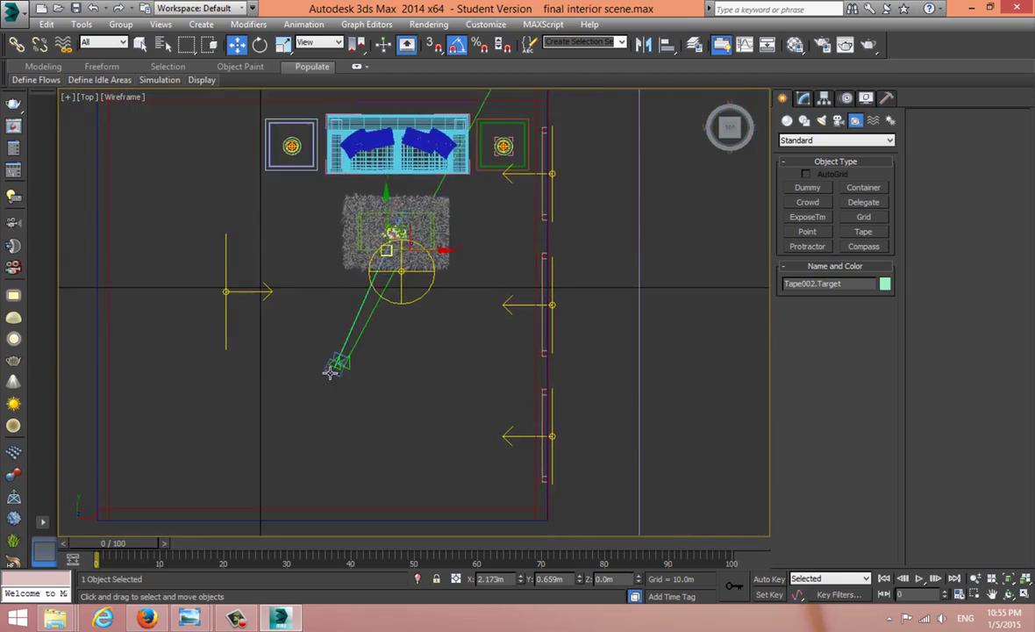
- Raise the new tape's start point to the camera's height, about 0.51 m, in the Front viewport
scroll(338, 356, "up", 6)
left_click(342, 351)
key("alt+w")
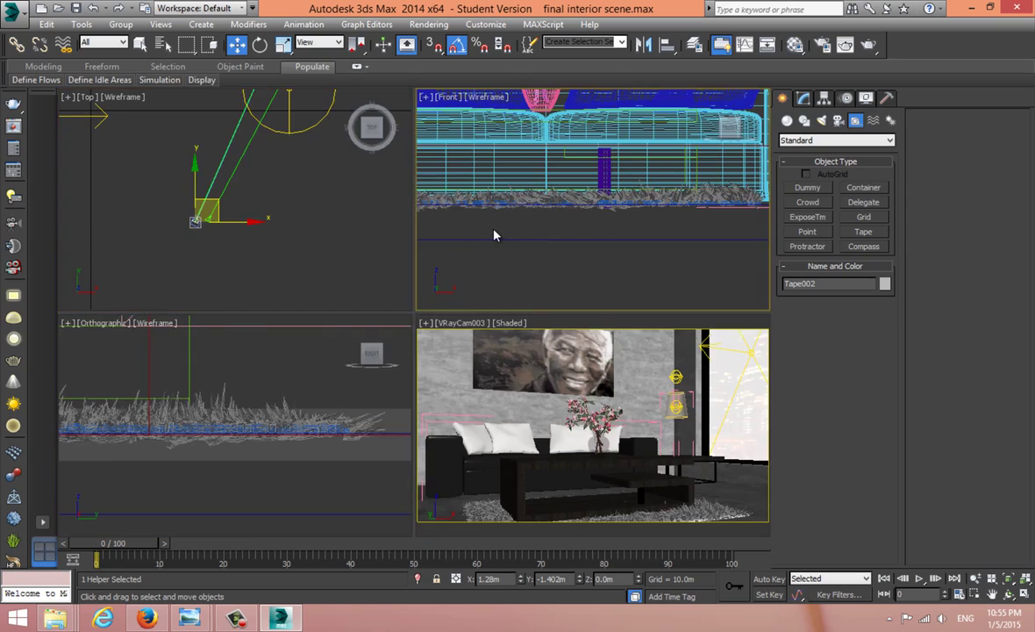
key("alt+w")
scroll(493, 232, "down", 4)
middle_click_drag(492, 240, 386, 382)
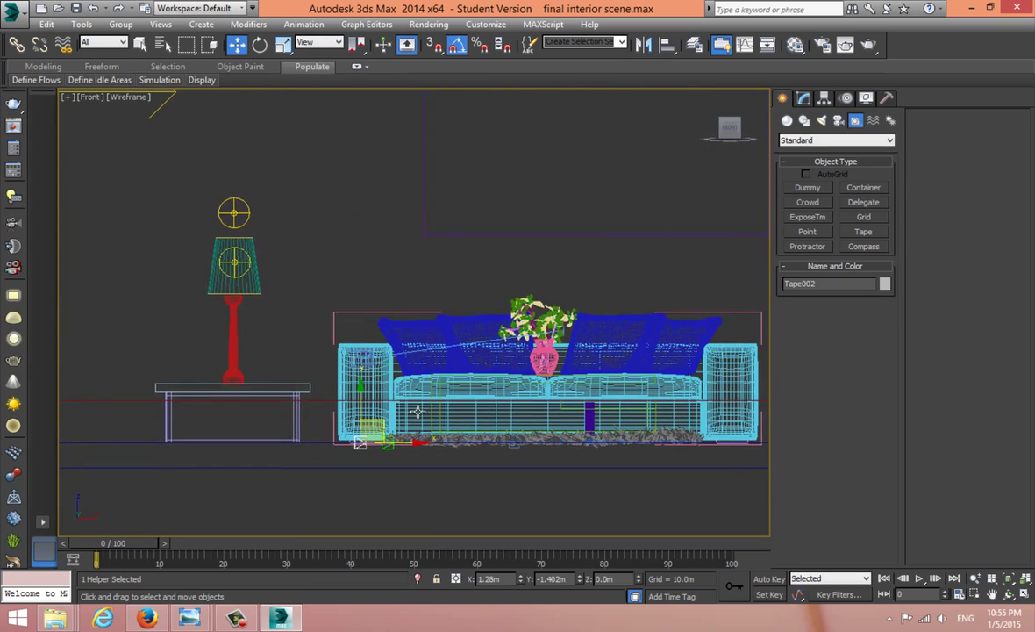
scroll(386, 379, "down", 2)
scroll(377, 406, "up", 5)
left_click_drag(378, 406, 378, 338)
- Try to pick the new tape's target in the Front viewport and locate it in the Top viewport
scroll(595, 472, "up", 5)
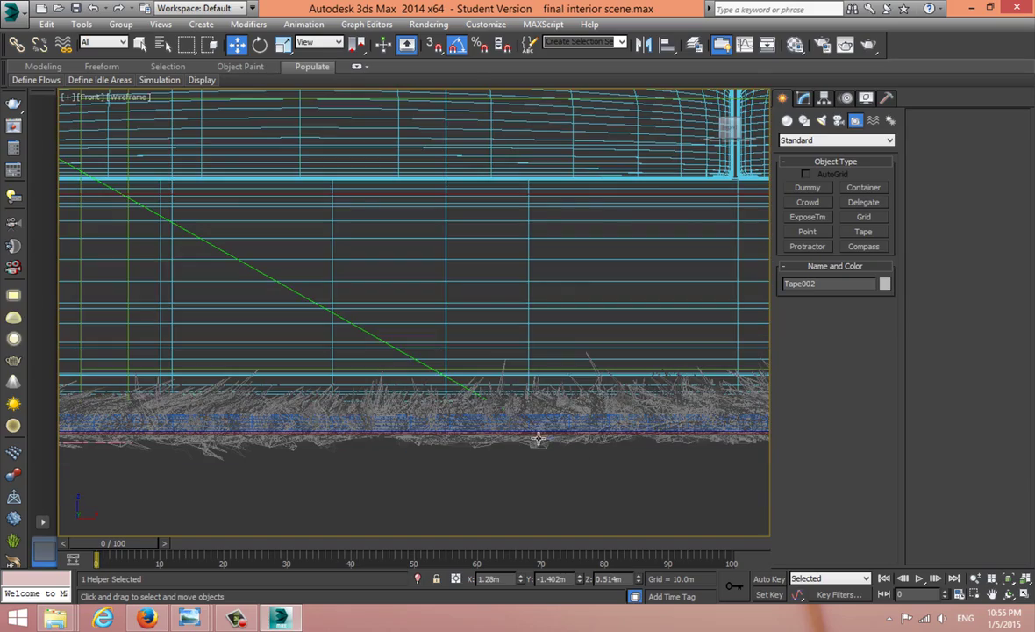
left_click(497, 394)
key("alt+w")
key("alt+w")
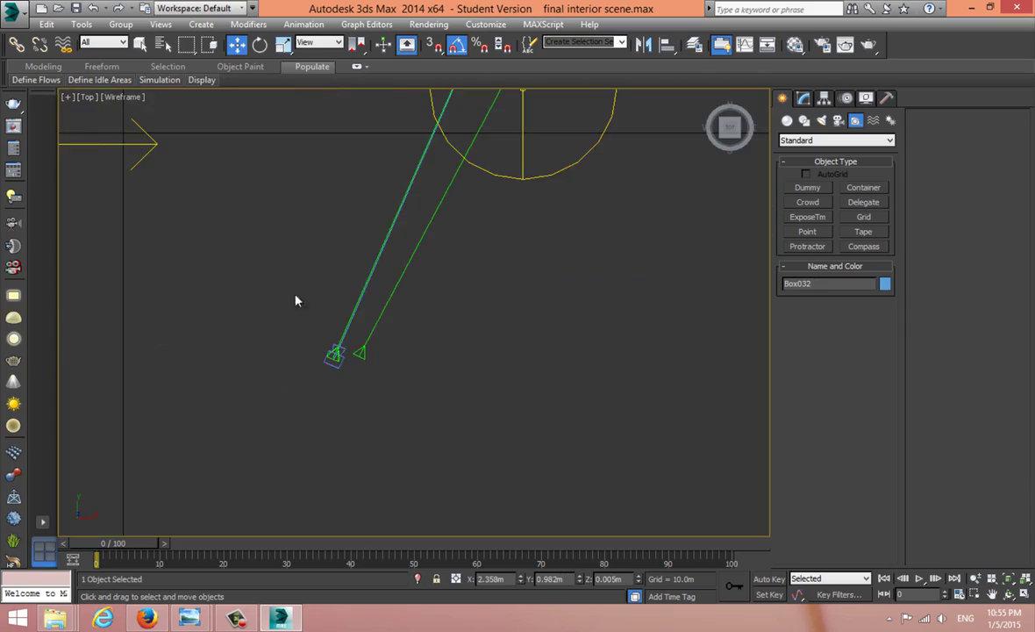
key("z")
scroll(308, 290, "up", 5)
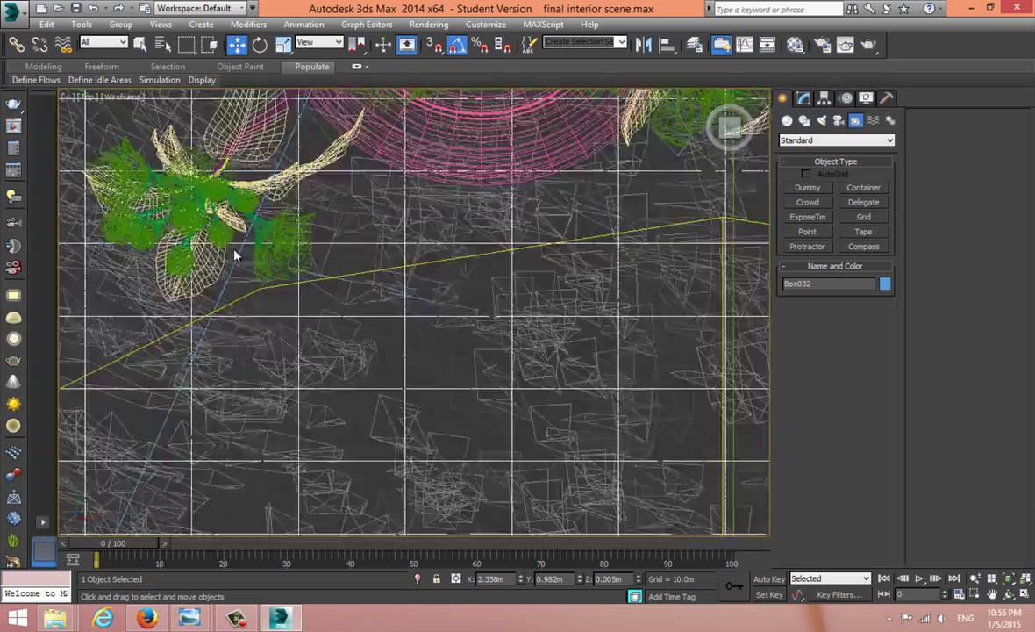
scroll(287, 342, "down", 5)
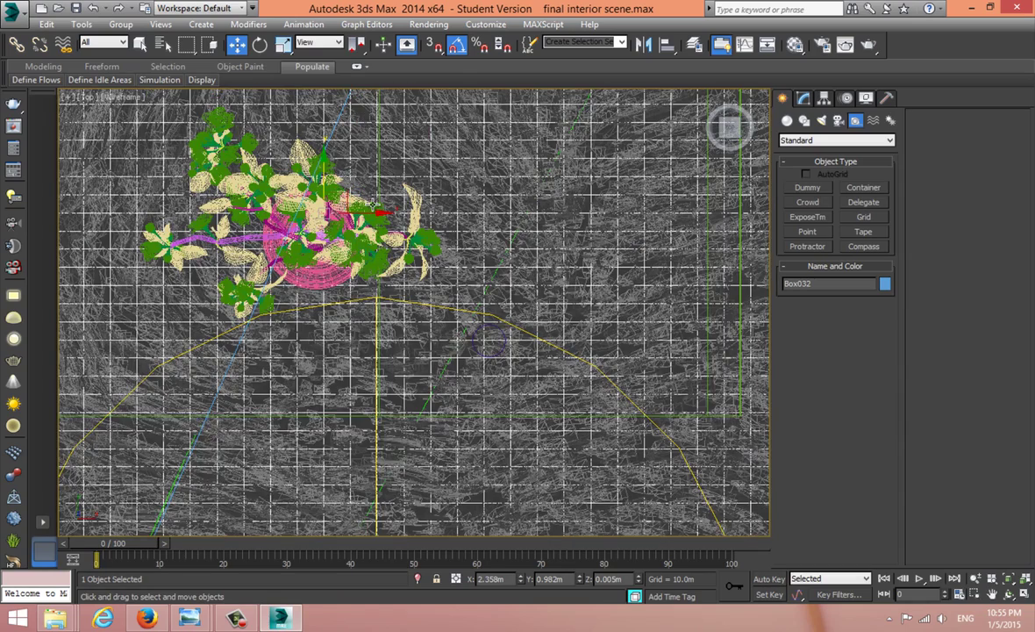
- Select Tape002 from the scene's list of helpers and frame it in the Top viewport
key("h")
left_click(88, 119)
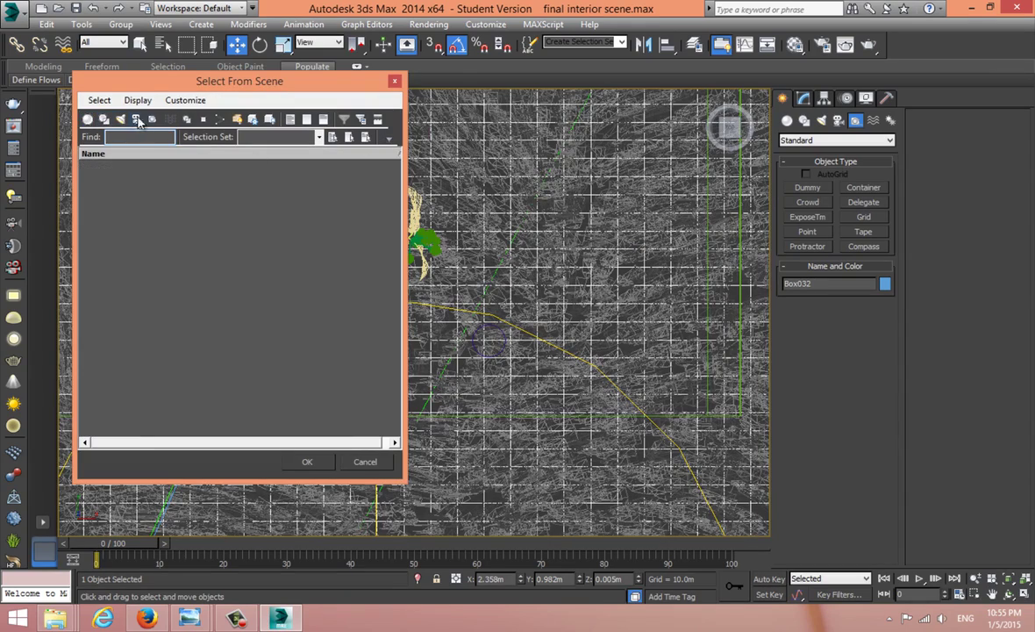
left_click(152, 118)
double_click(133, 167)
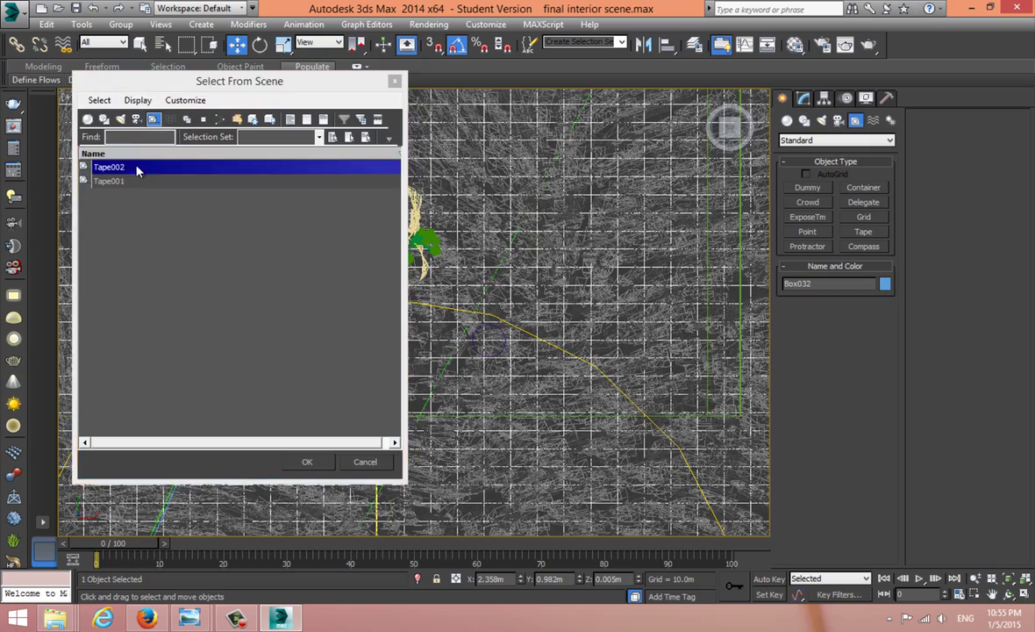
key("z")
scroll(425, 357, "down", 3)
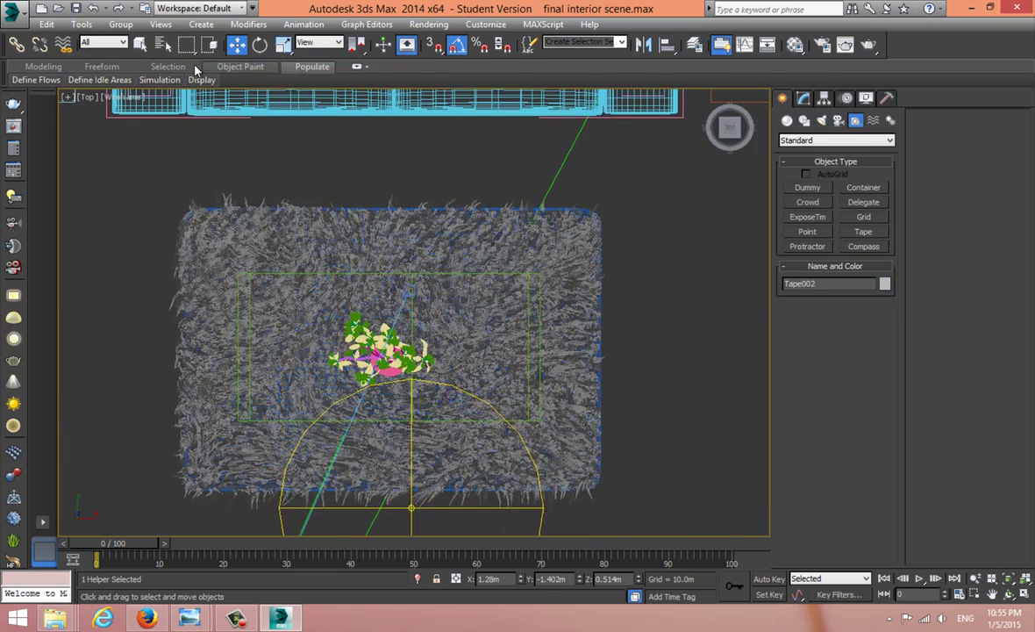
- Try to pick the tape's target with the selection filter limited to Helpers, then restore the filter to All
left_click(104, 42)
left_click(94, 104)
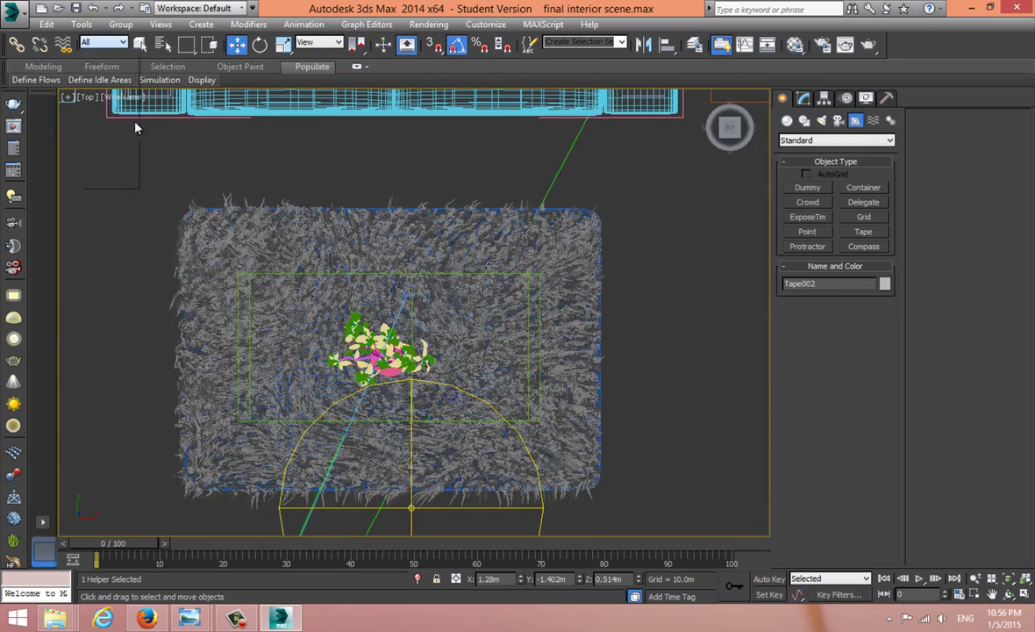
left_click(408, 290)
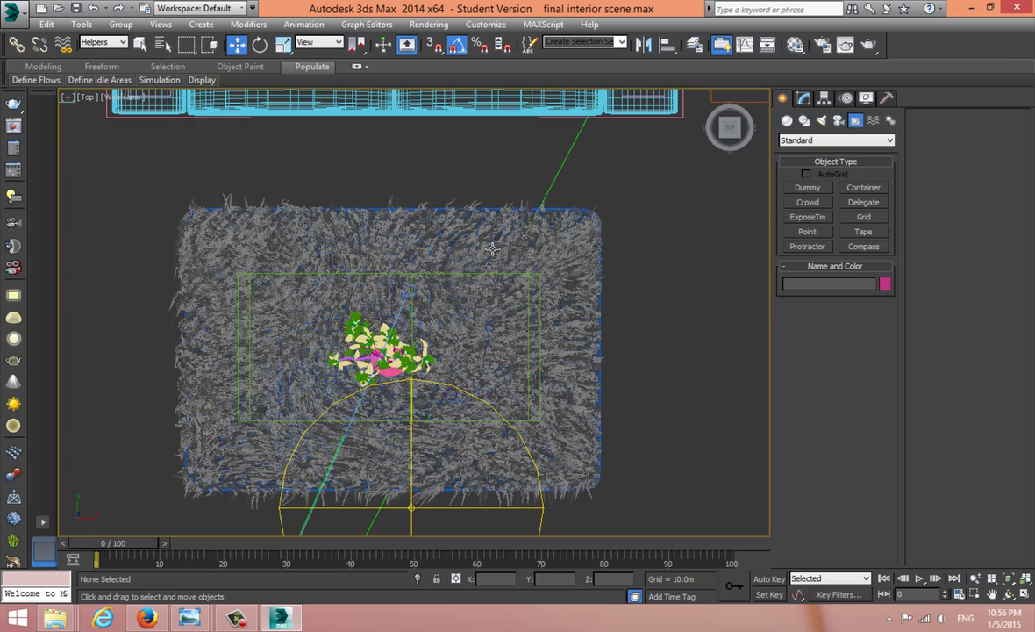
scroll(374, 290, "down", 5)
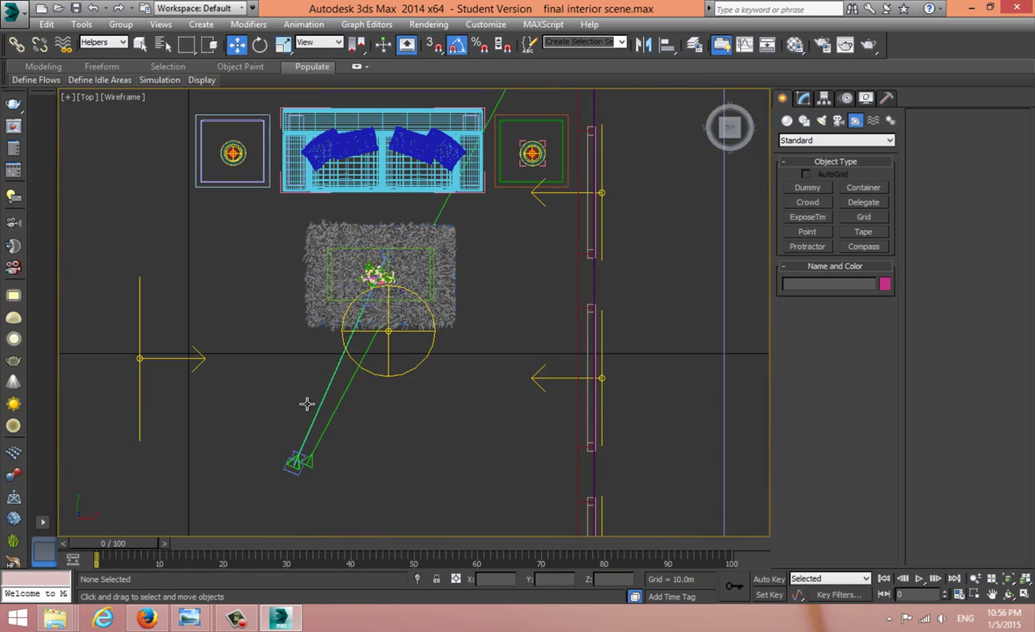
left_click(292, 460)
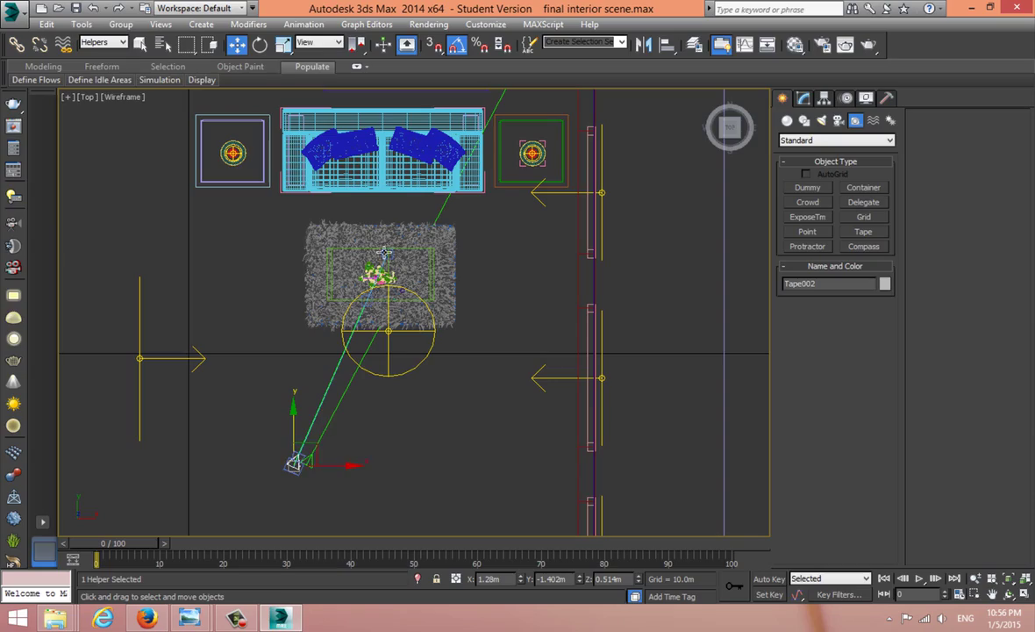
left_click(117, 44)
left_click(94, 55)
- Select the VRayCam003 target in the Top viewport and lower it to a height of about 0.56 m in the Front viewport
scroll(342, 248, "up", 8)
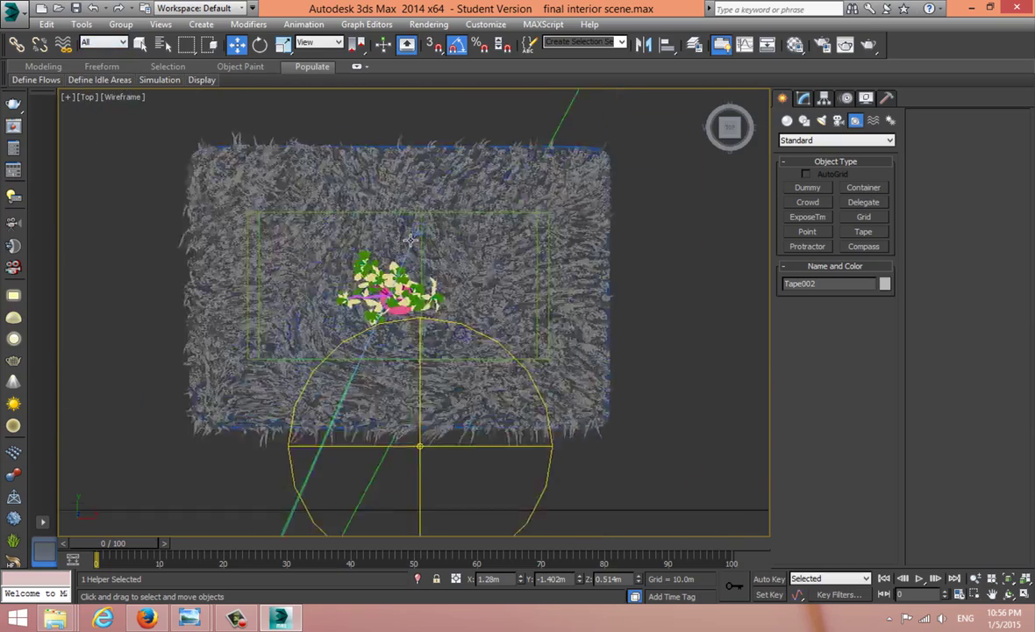
scroll(428, 223, "up", 5)
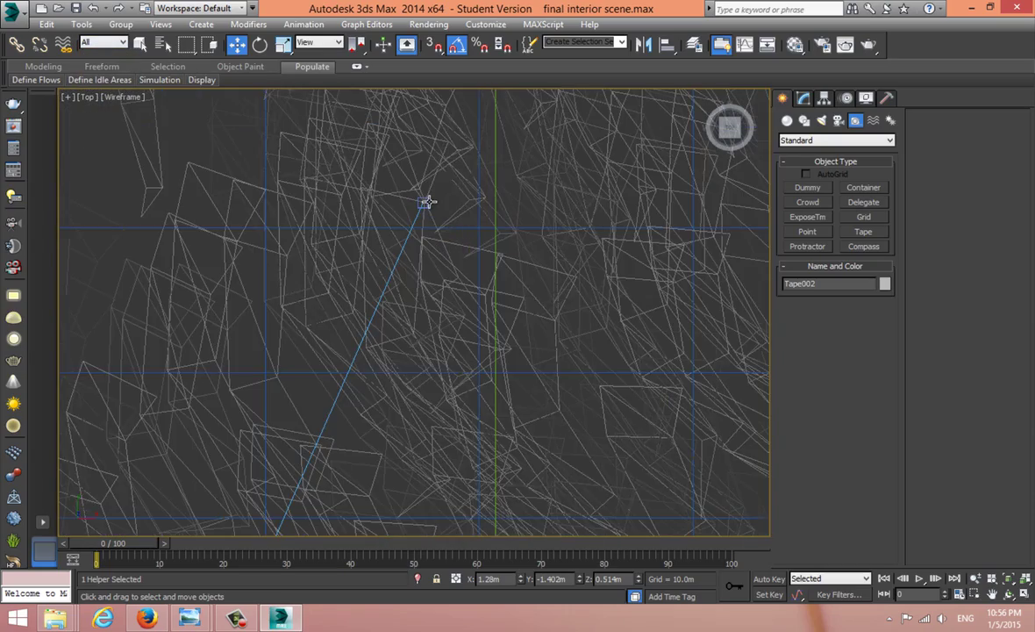
scroll(412, 205, "up", 3)
left_click(400, 208)
scroll(401, 215, "down", 10)
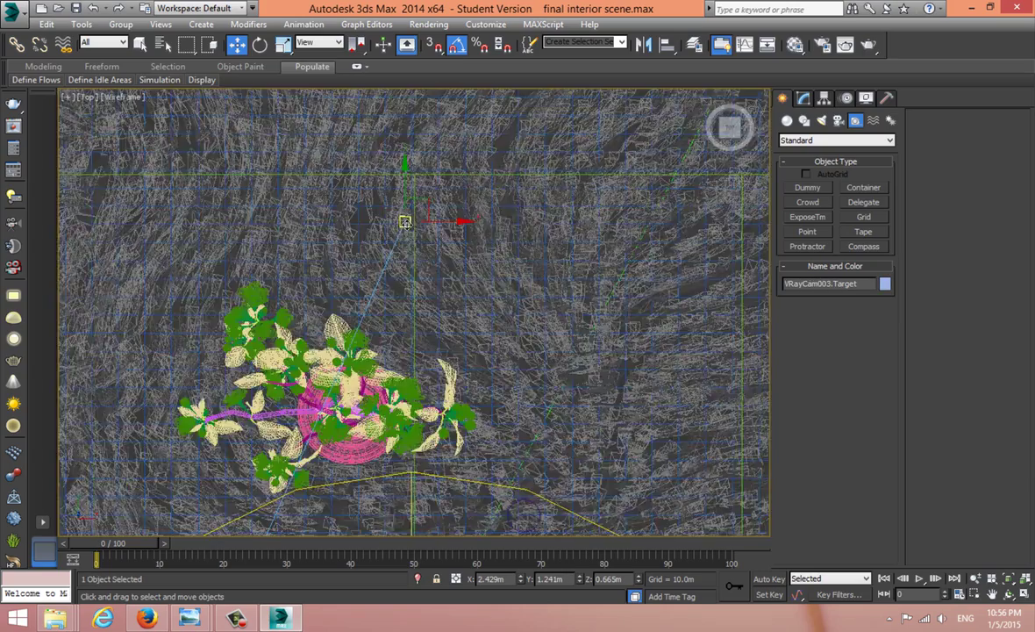
scroll(404, 222, "down", 5)
key("alt+w")
key("alt+w")
scroll(503, 242, "up", 4)
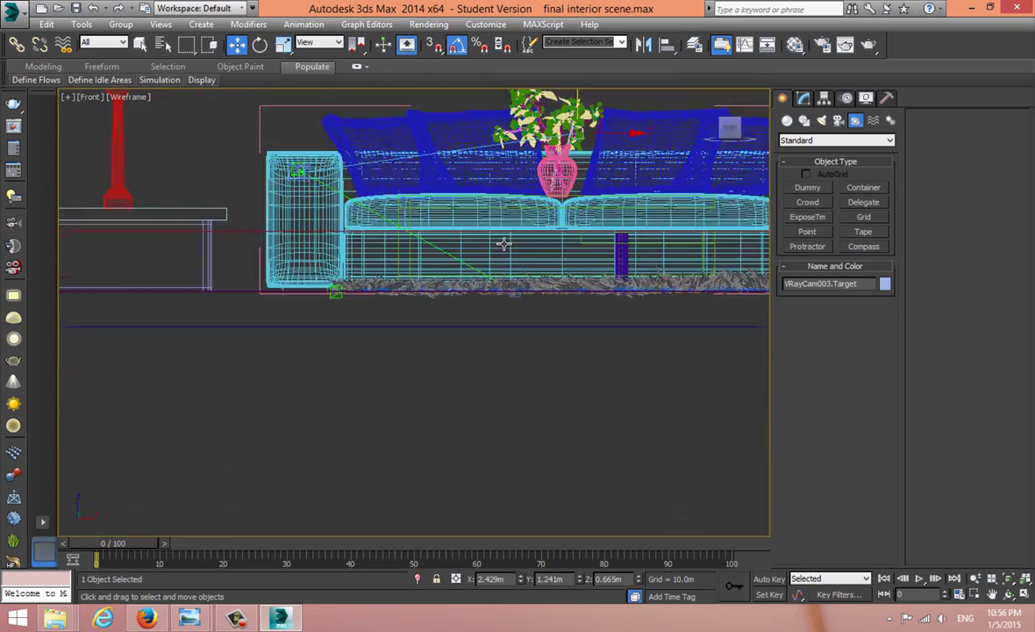
scroll(503, 242, "down", 4)
mouse_move(511, 243)
left_mouse_down()
mouse_move(513, 228)
mouse_move(515, 247)
left_mouse_up()
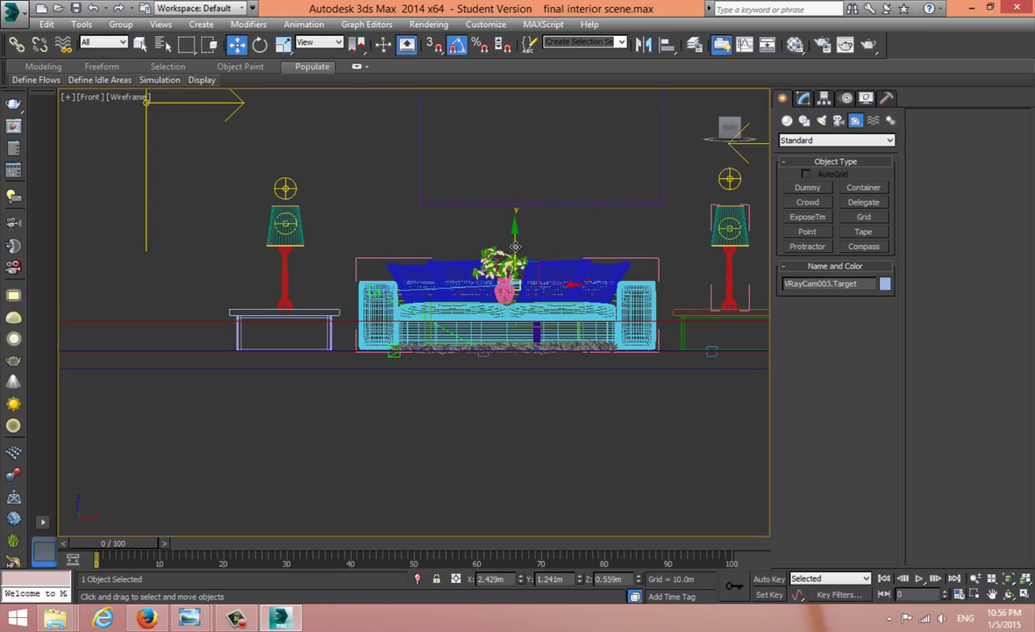
- Select Tape002's target at rug level in the Front viewport and raise it to a height of about 0.63 m
scroll(480, 285, "up", 4)
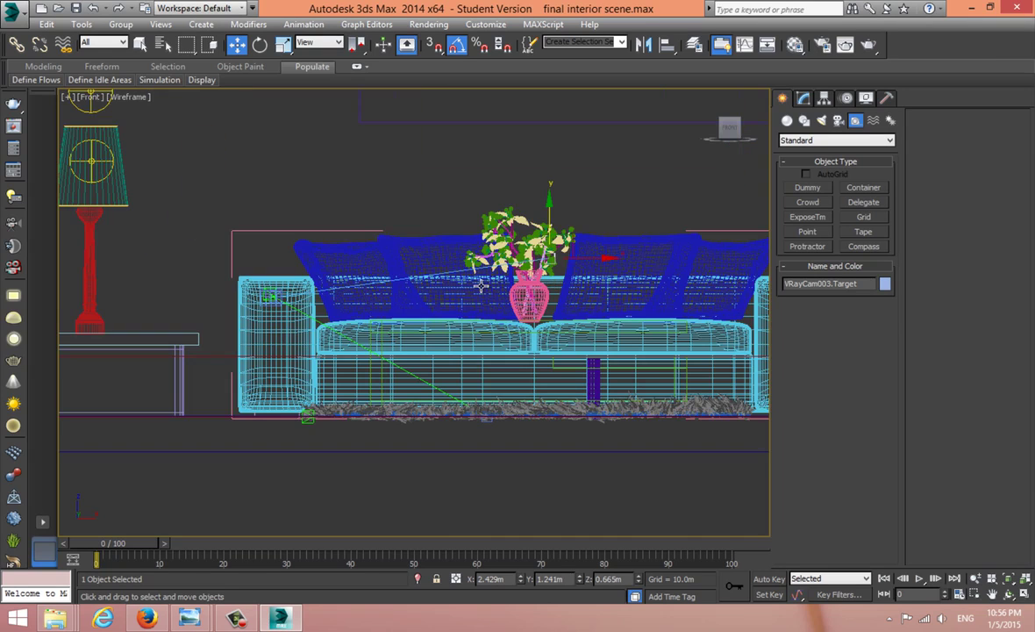
left_click(480, 285)
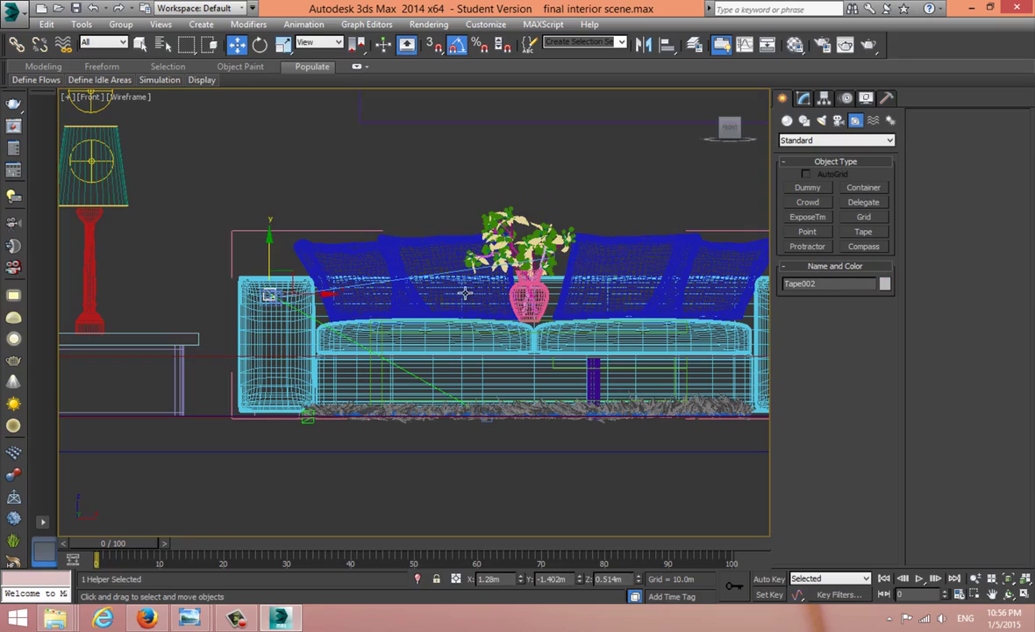
scroll(384, 356, "up", 8)
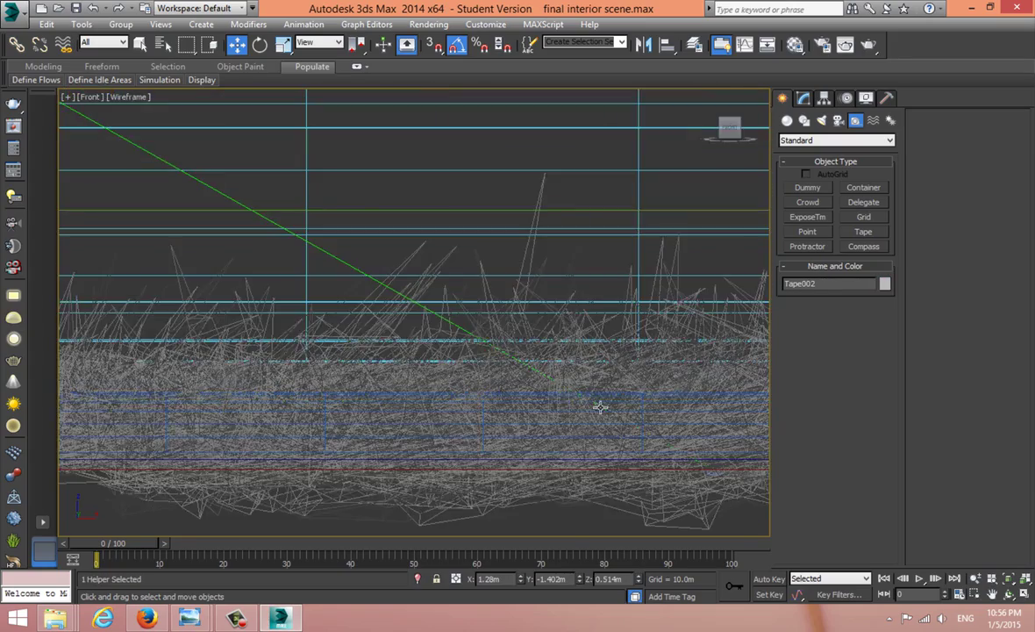
scroll(500, 355, "up", 5)
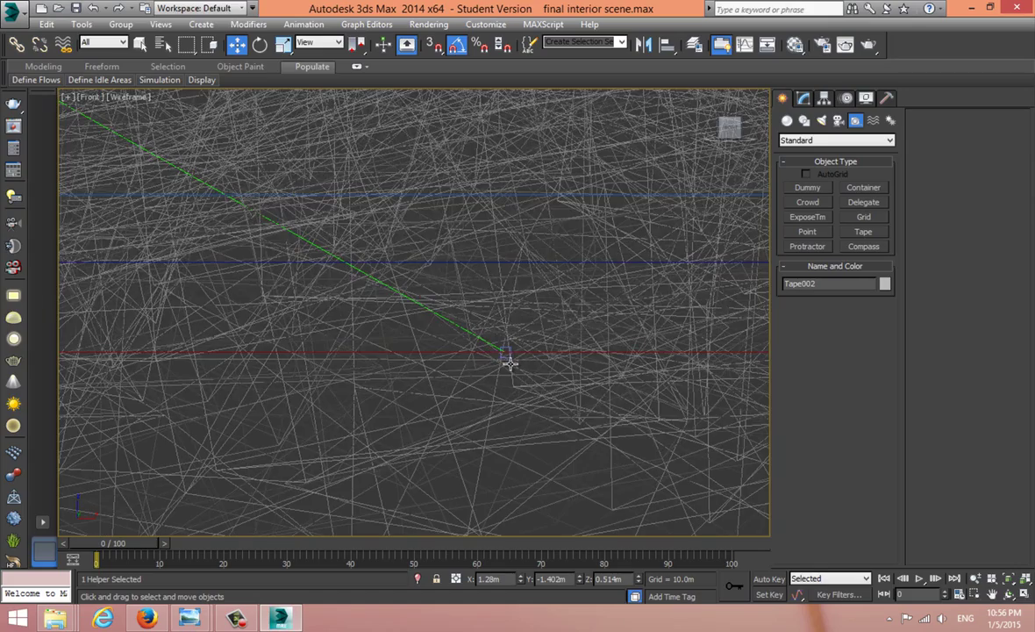
left_click(506, 354)
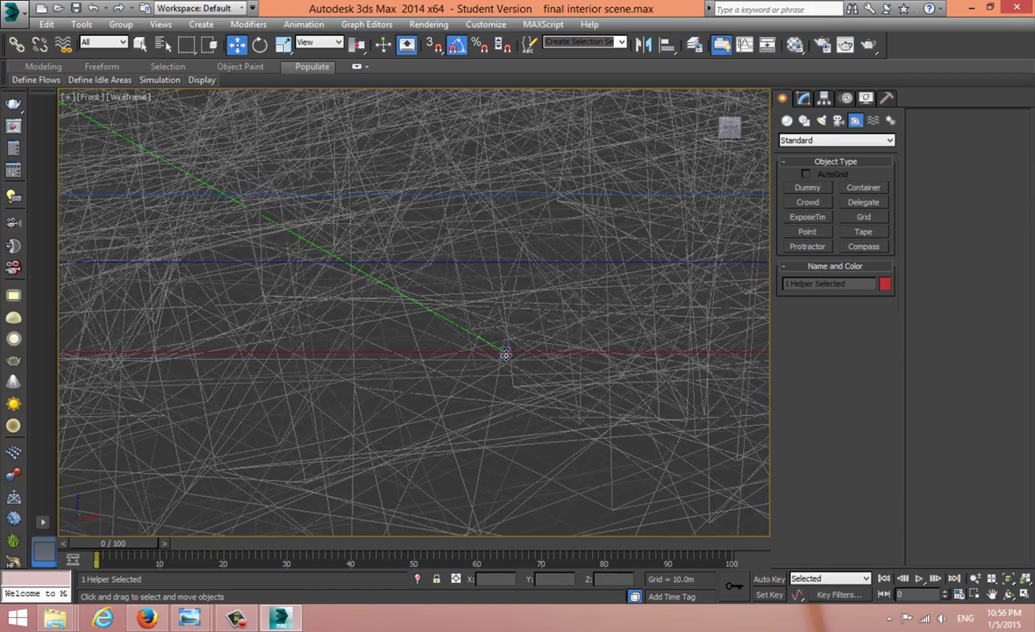
left_click(504, 353)
scroll(489, 336, "down", 3)
scroll(489, 350, "down", 6)
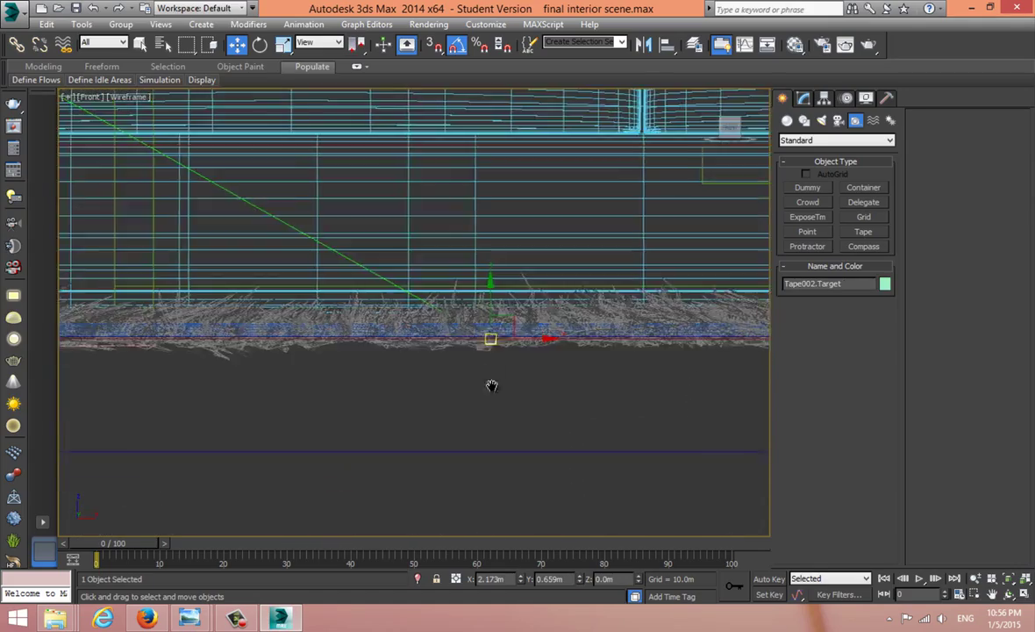
left_click_drag(490, 375, 490, 292)
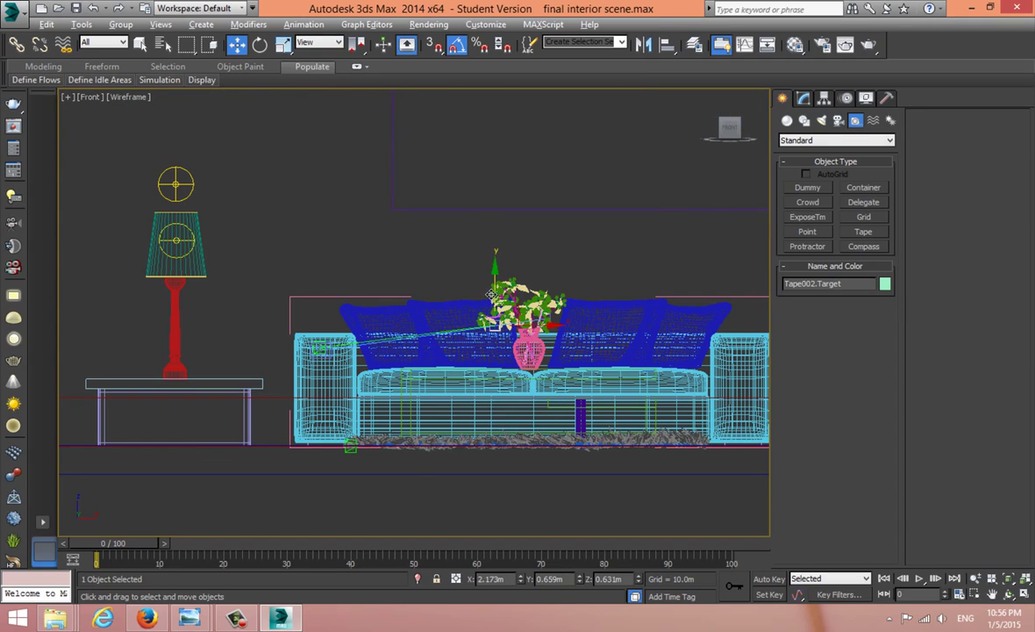
- Check the Tape002 target's position in the VRayCam003 view and show its modifier settings
key("alt+w")
right_click(614, 412)
key("alt+w")
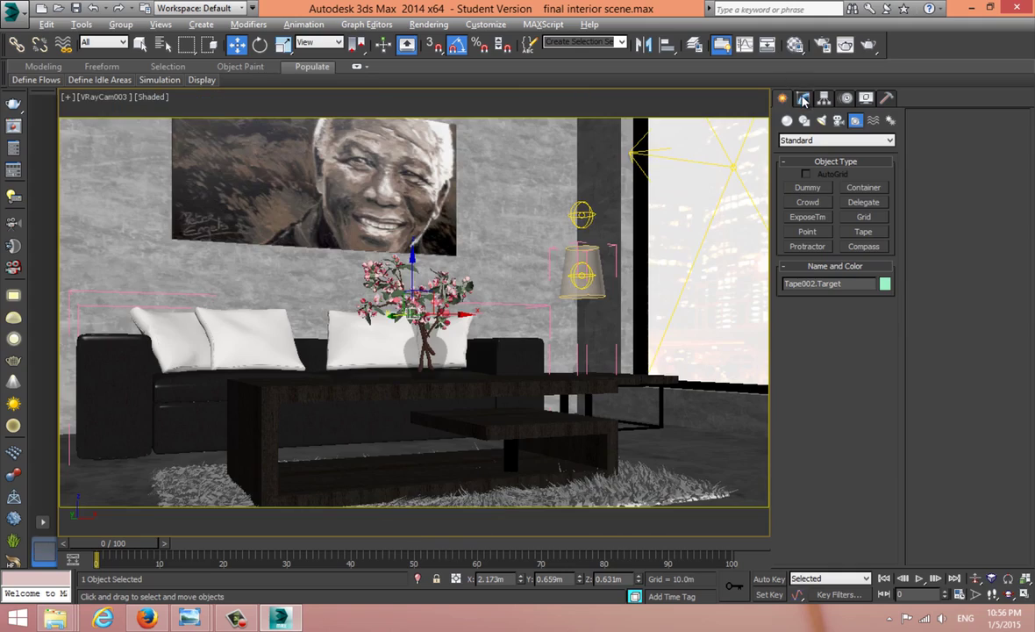
left_click(803, 99)
key("alt+w")
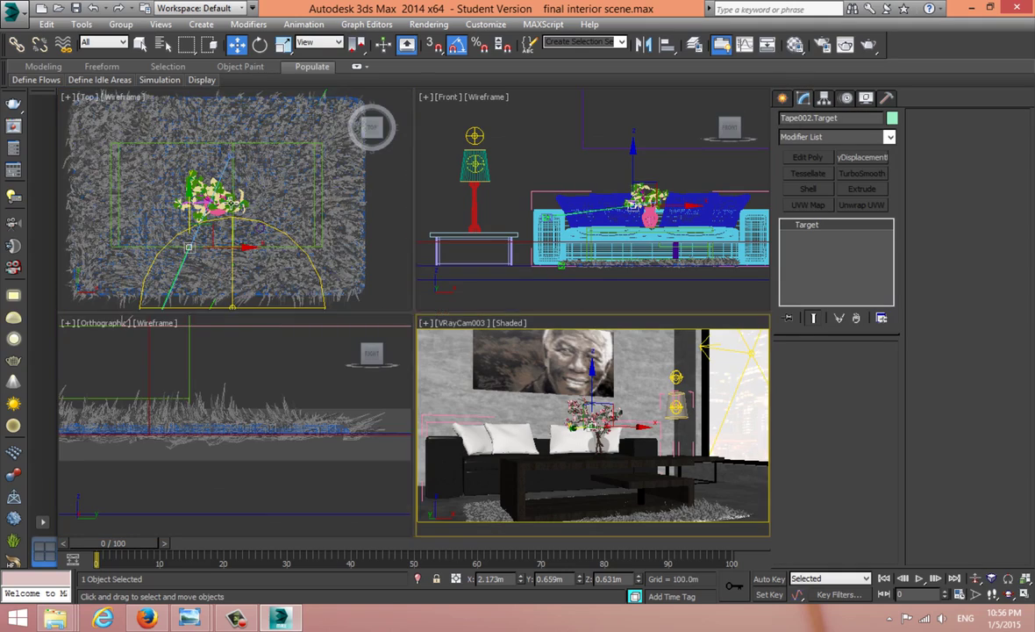
- Select Tape002 at its camera end in the Top viewport and read its length parameter
middle_click_drag(281, 101, 263, 158, "alt")
key("alt+w")
key("t")
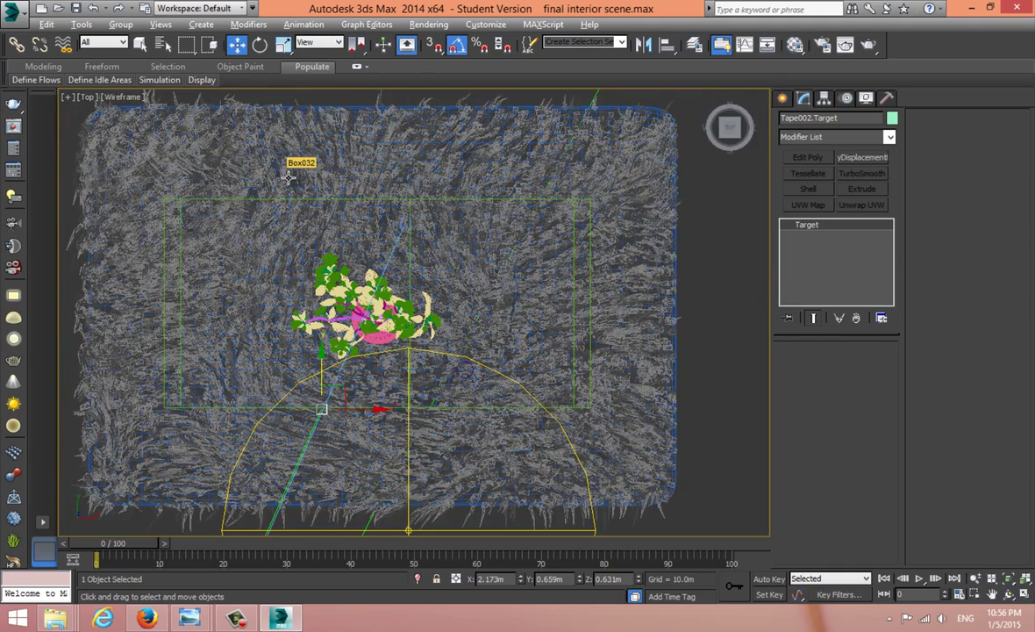
scroll(328, 192, "up", 10)
scroll(389, 242, "down", 6)
scroll(389, 242, "down", 5)
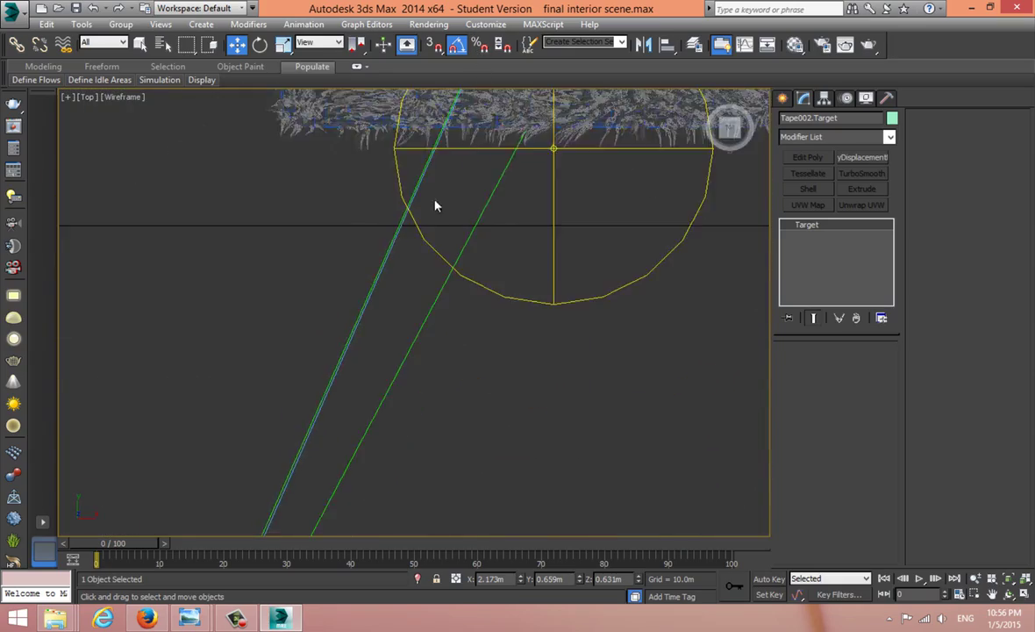
scroll(416, 208, "up", 3)
left_click(360, 424)
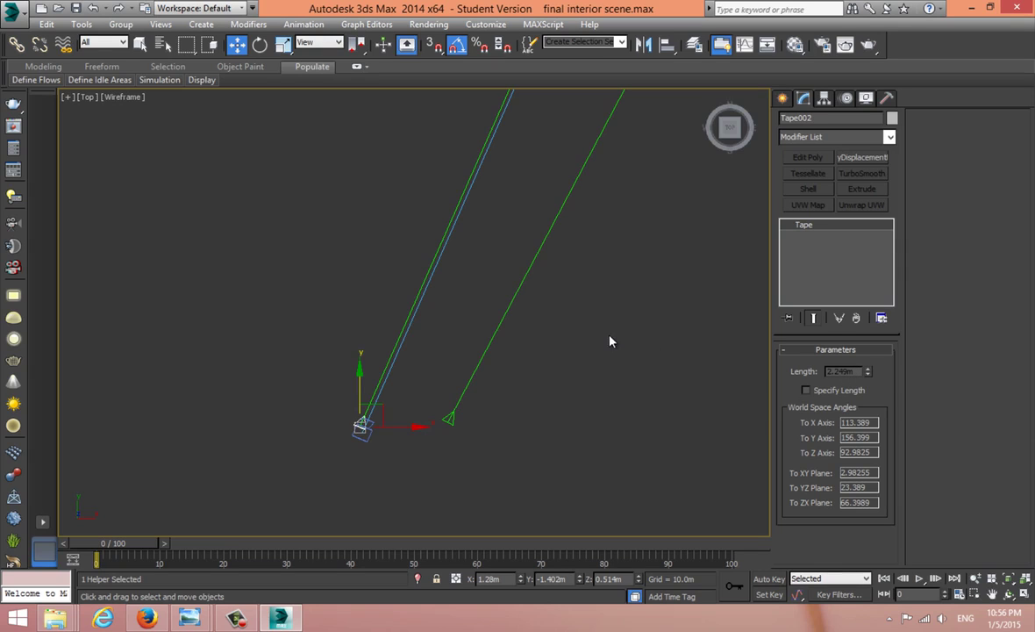
- Move Tape002 away from the camera in the Top viewport and delete it
scroll(611, 342, "down", 6)
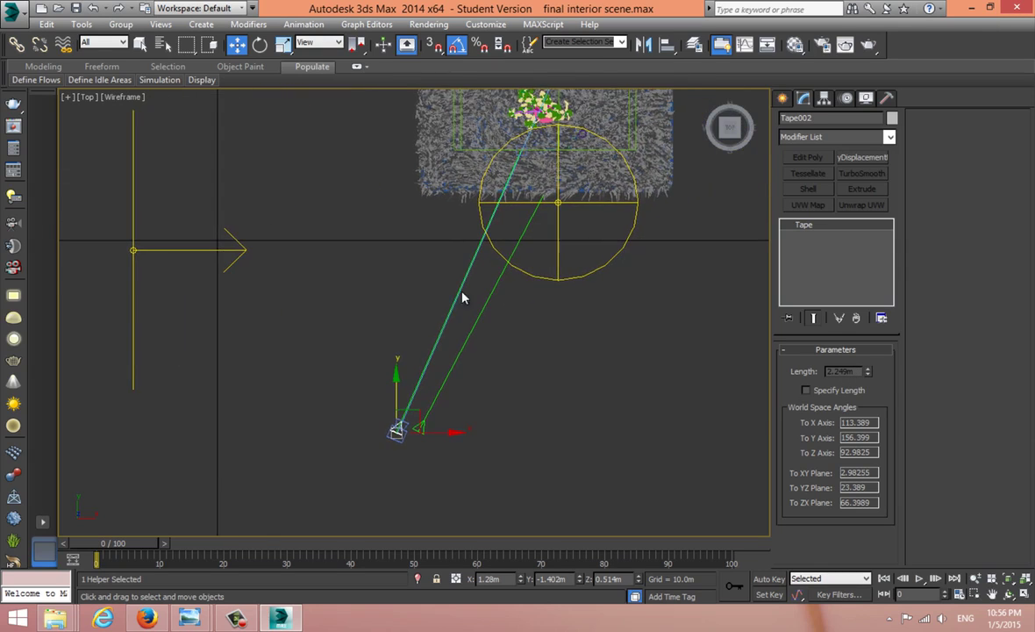
scroll(492, 263, "up", 8)
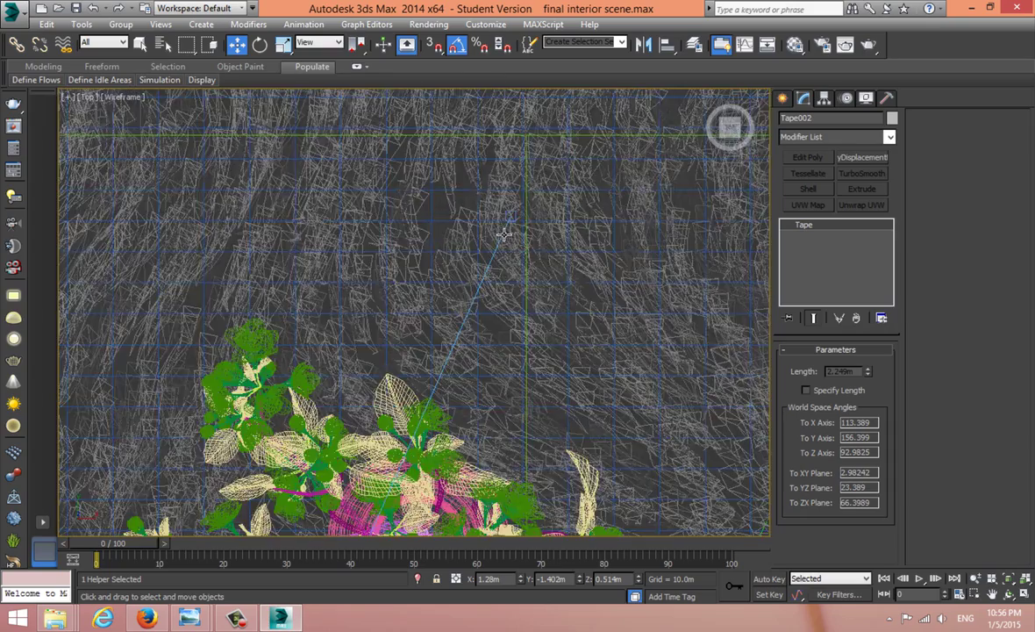
scroll(504, 234, "down", 8)
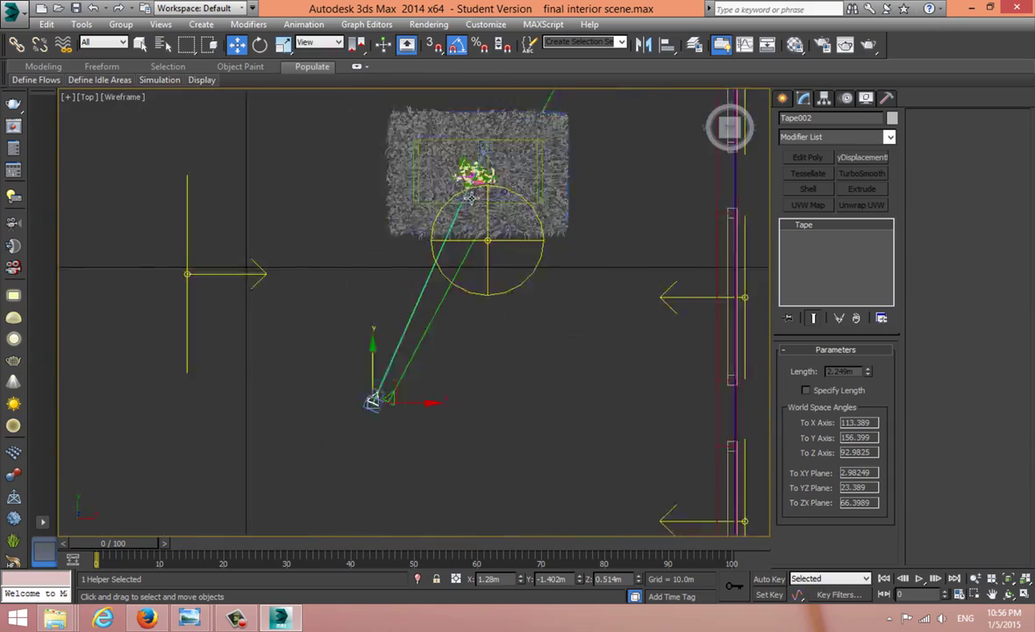
scroll(471, 198, "down", 3)
left_click_drag(431, 273, 405, 272)
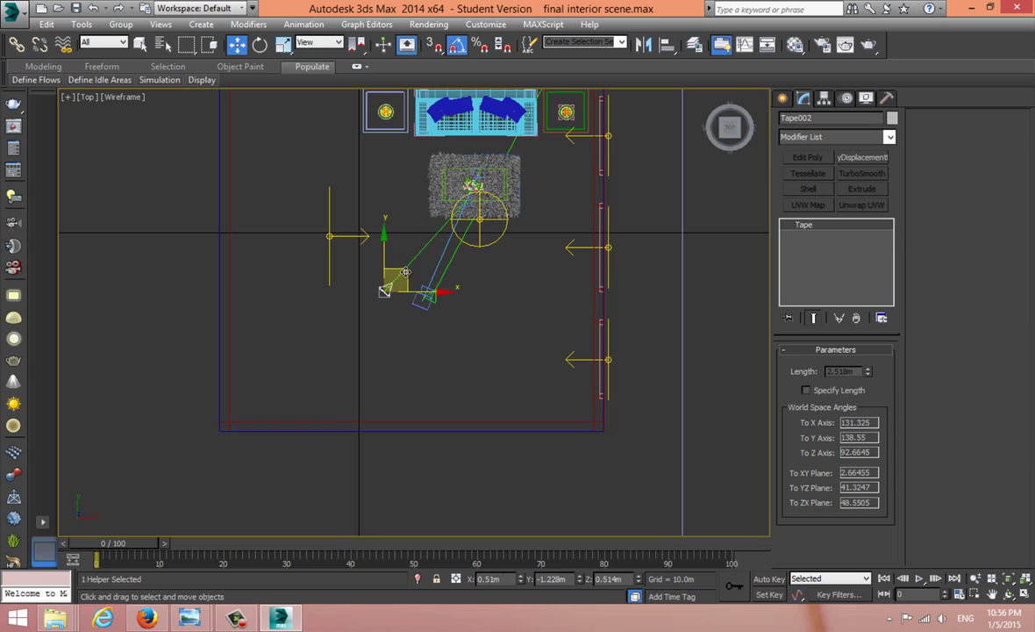
left_click(416, 279)
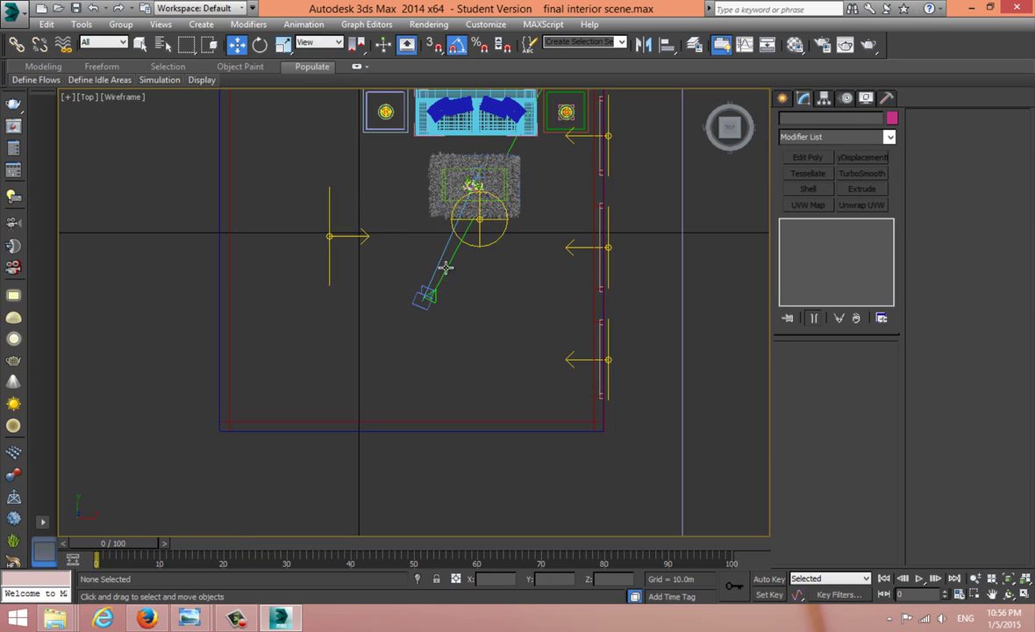
- Select Tape001 in the Top viewport and trace it from the camera to its target behind the sofa to read its length
left_click(445, 268)
scroll(515, 157, "up", 10)
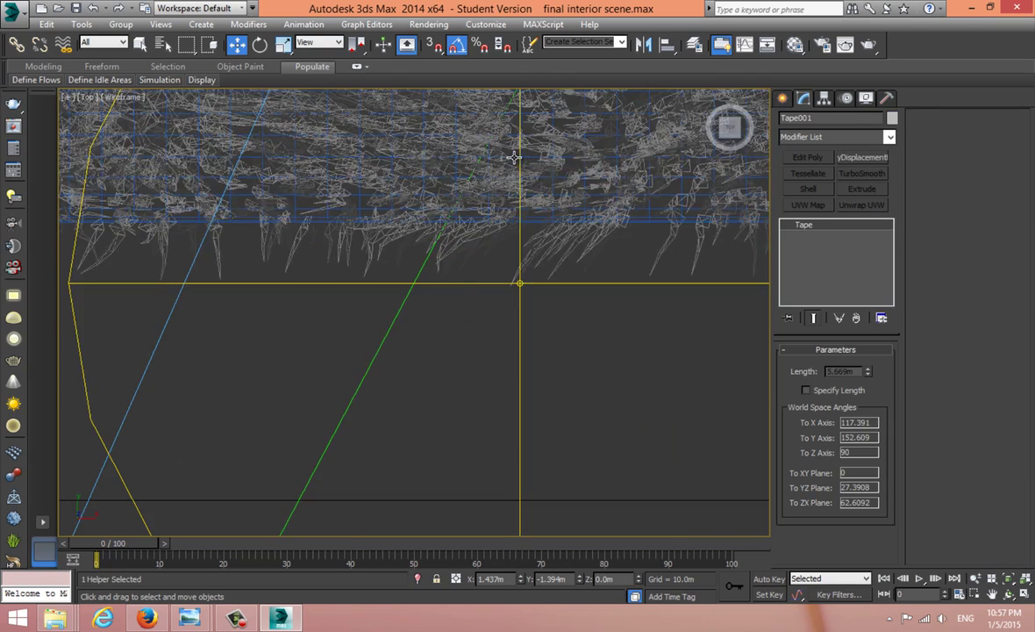
middle_click_drag(515, 157, 576, 224)
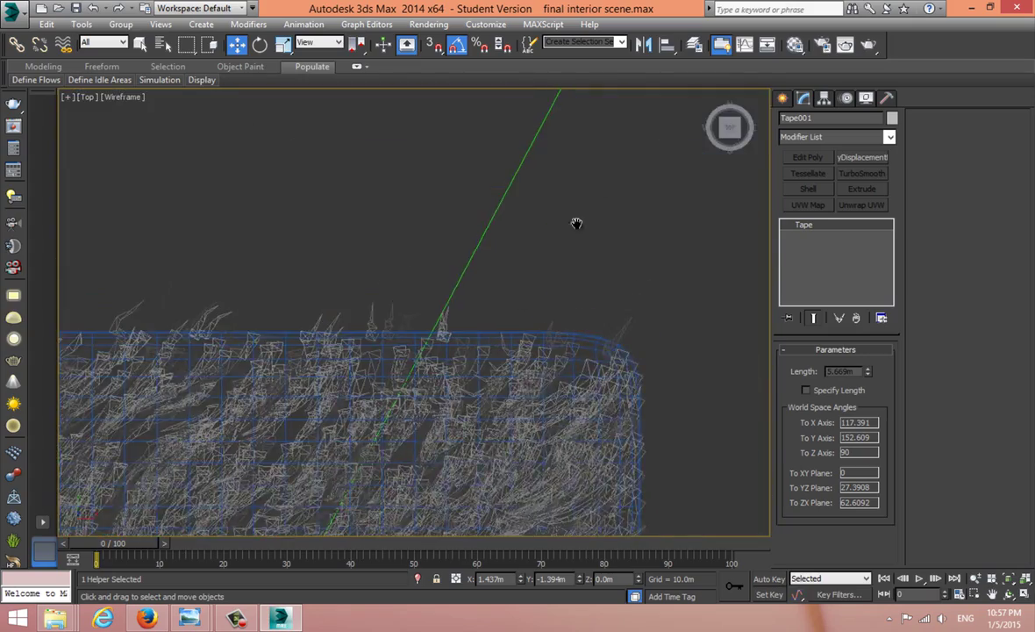
scroll(487, 353, "down", 6)
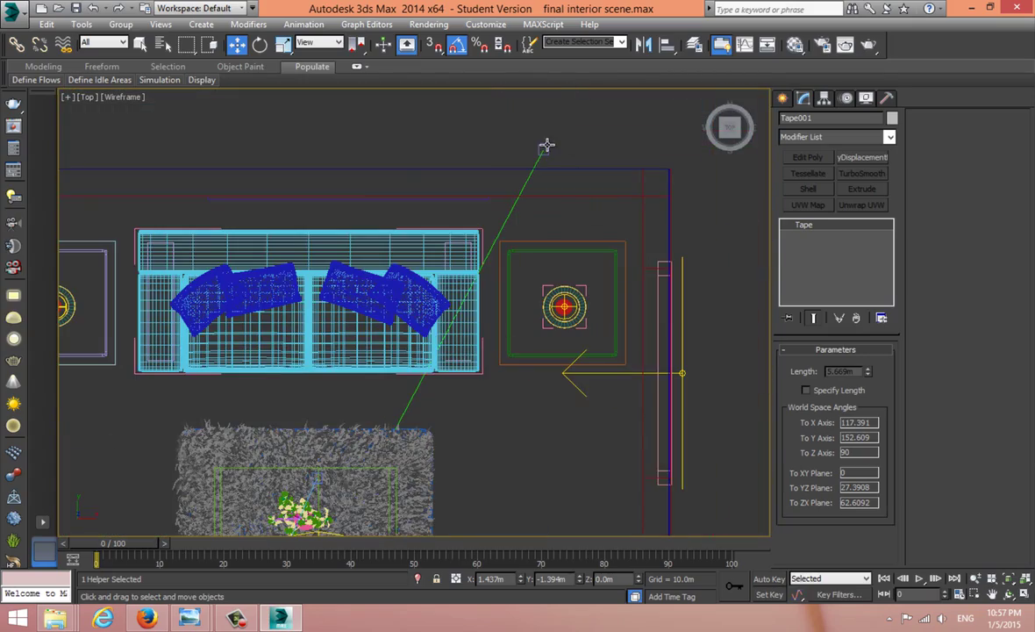
scroll(547, 147, "down", 4)
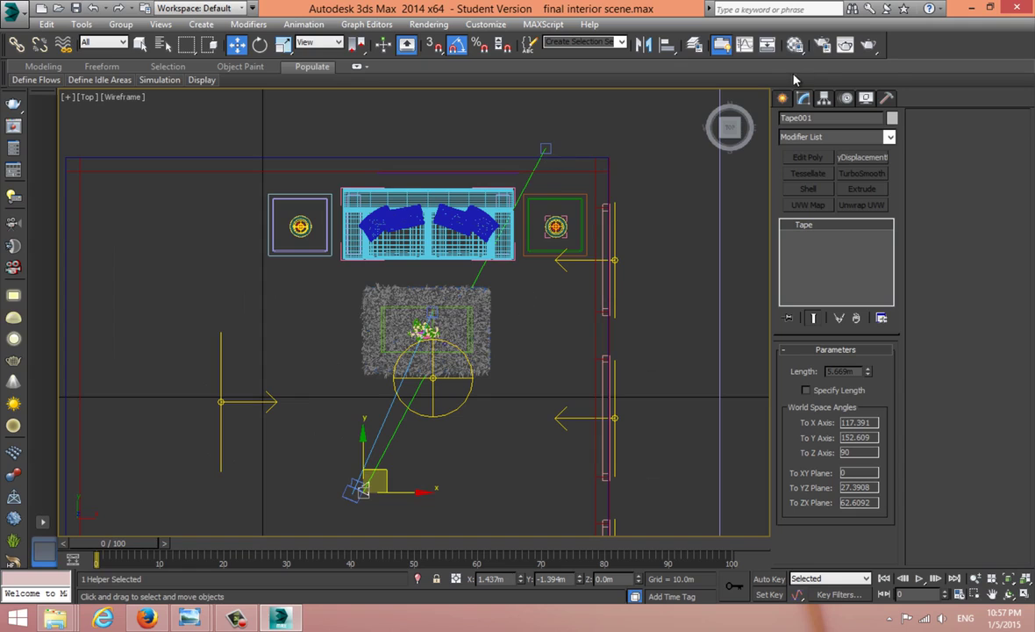
- Set the VRayZDepth render element's zdepth min to 2 m in the render setup, then close the setup
left_click(822, 44)
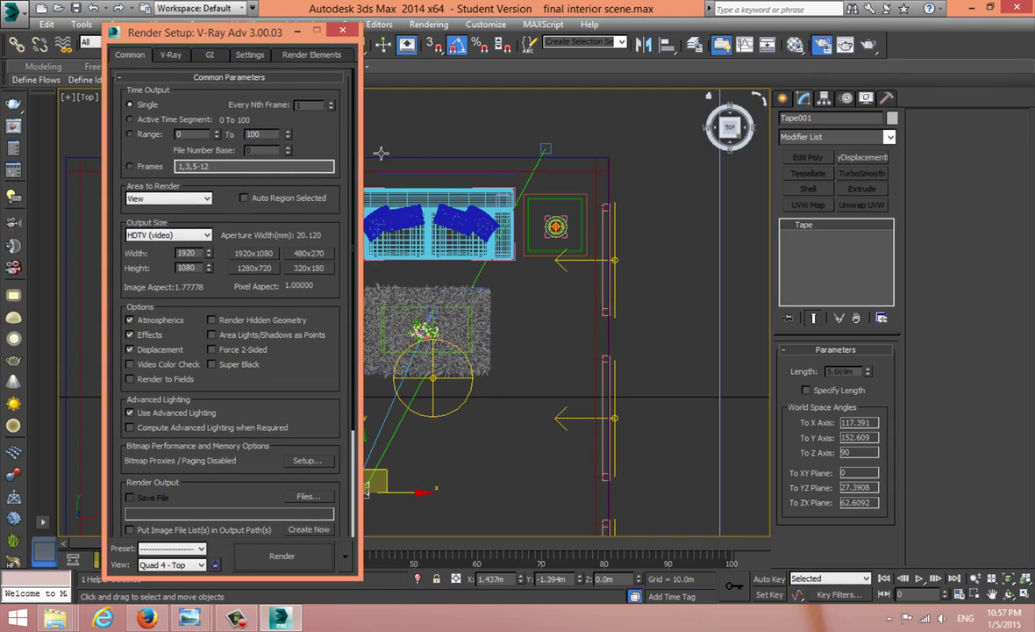
left_click(298, 57)
left_click_drag(275, 497, 275, 212)
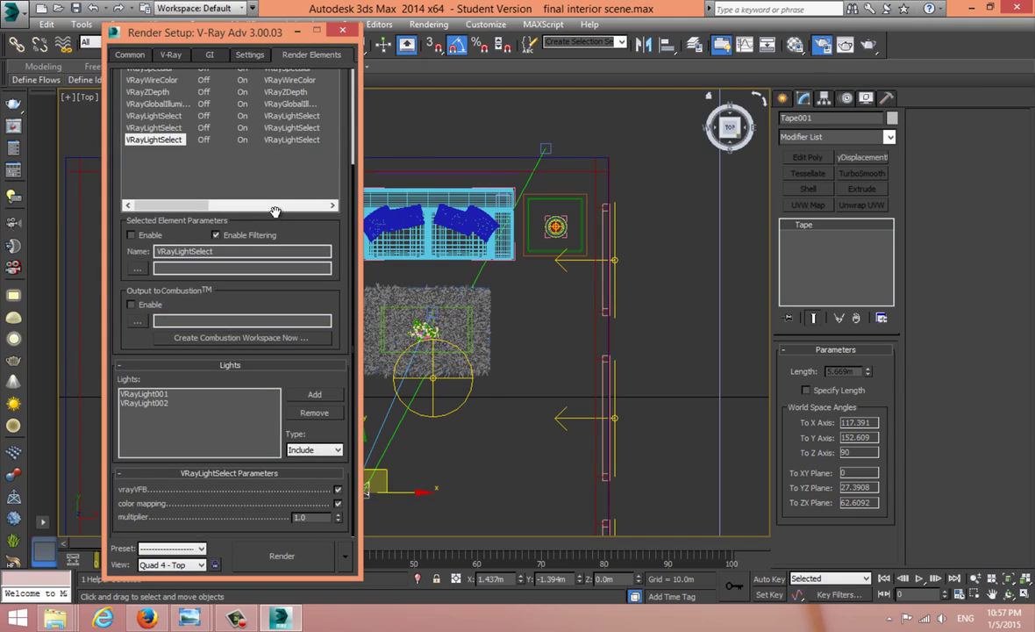
left_click(164, 97)
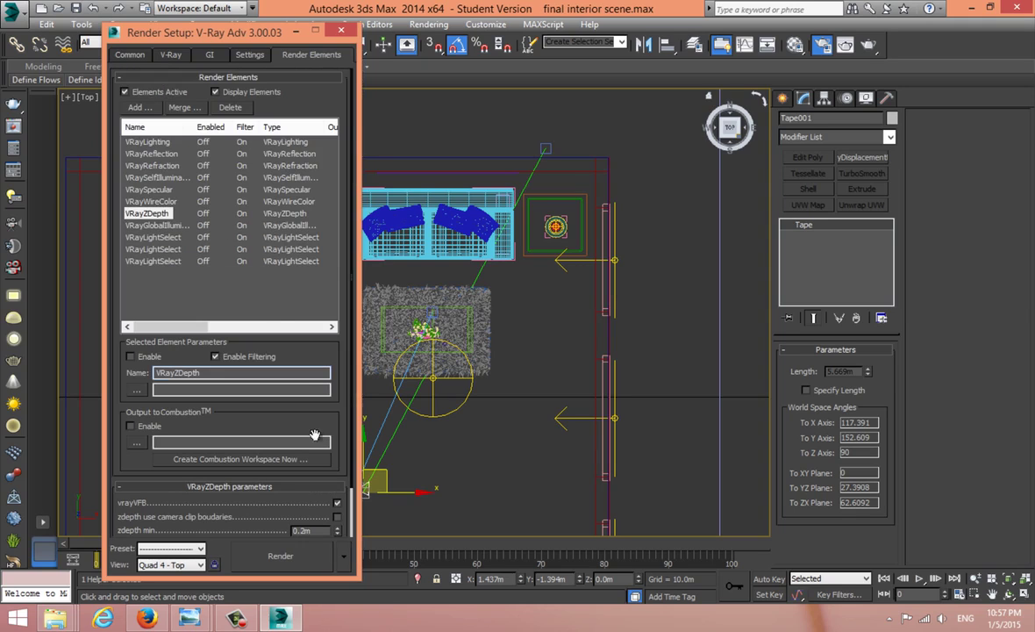
scroll(288, 412, "down", 2)
type("2")
key("Return")
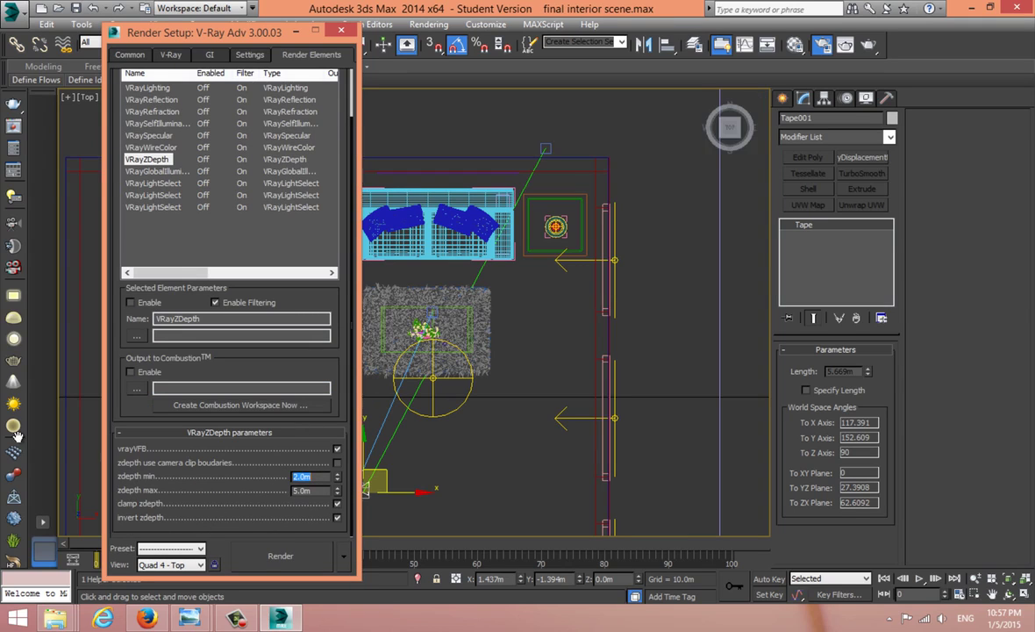
left_click(319, 489)
left_click(342, 30)
- Maximize the VRayCam003 view and start rendering it
key("alt+w")
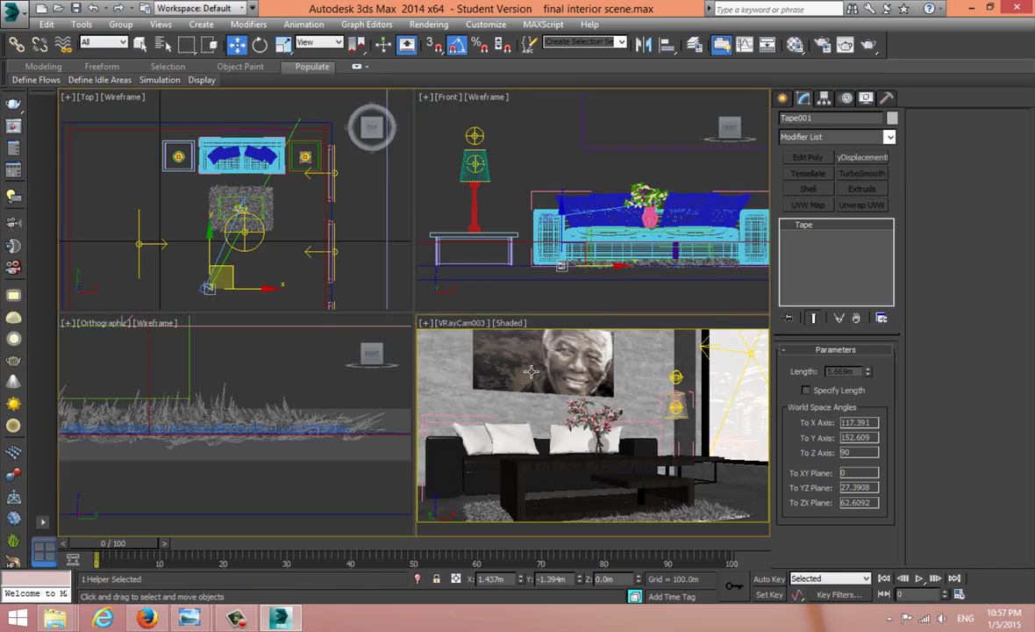
key("alt+w")
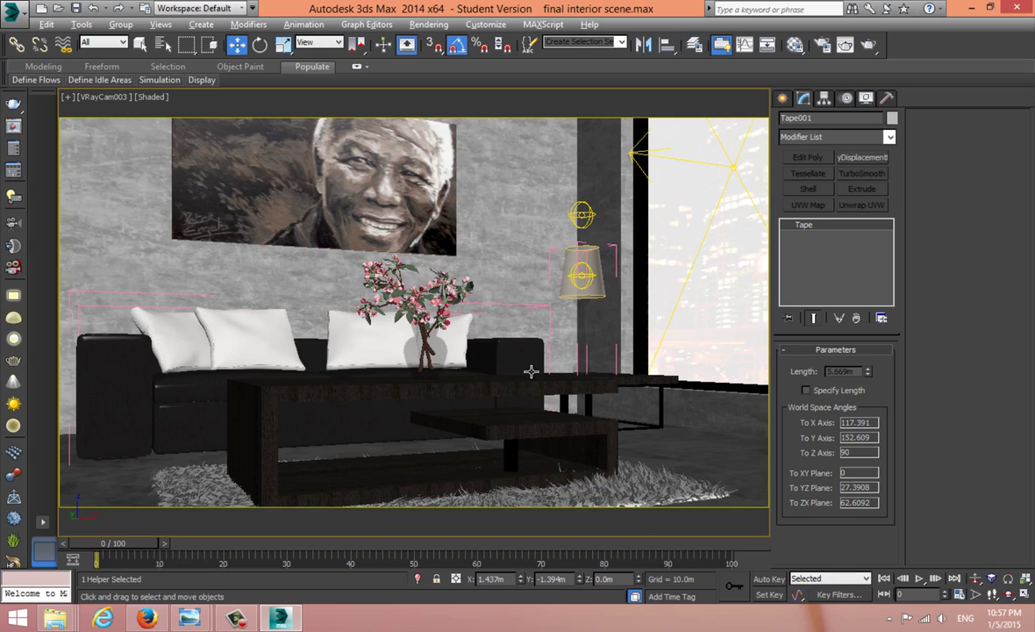
key("shift+q")
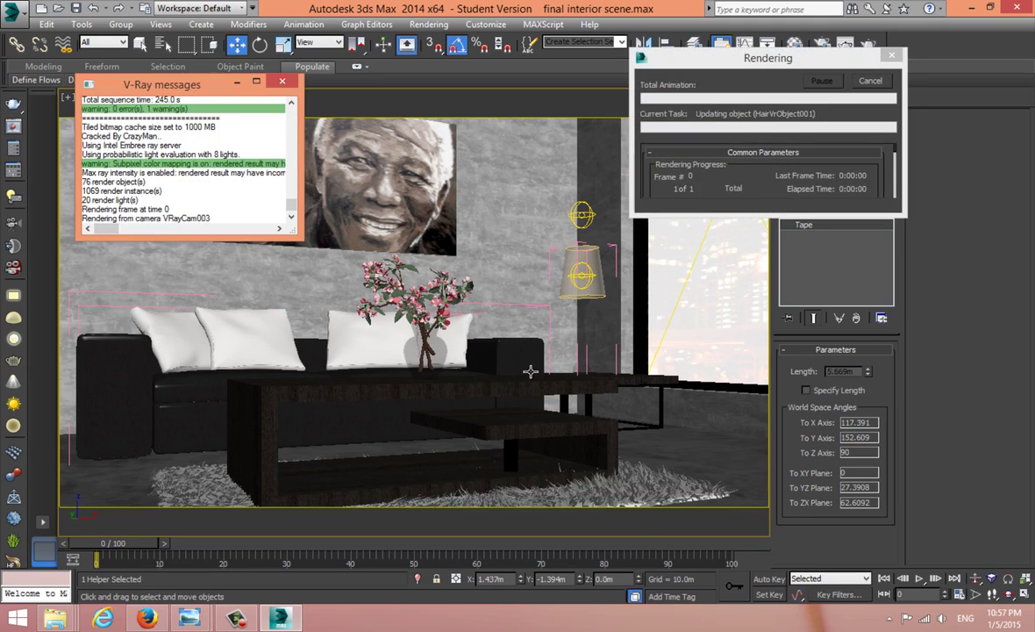